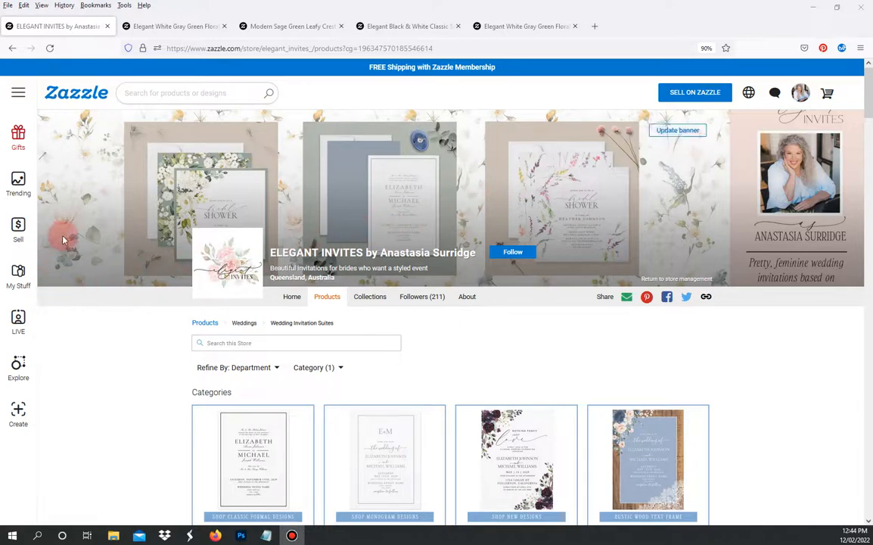
- Show the Elegant White Gray Green Floral Watercolor Wedding Invitation product page, priced $2.40 per card
click(171, 28)
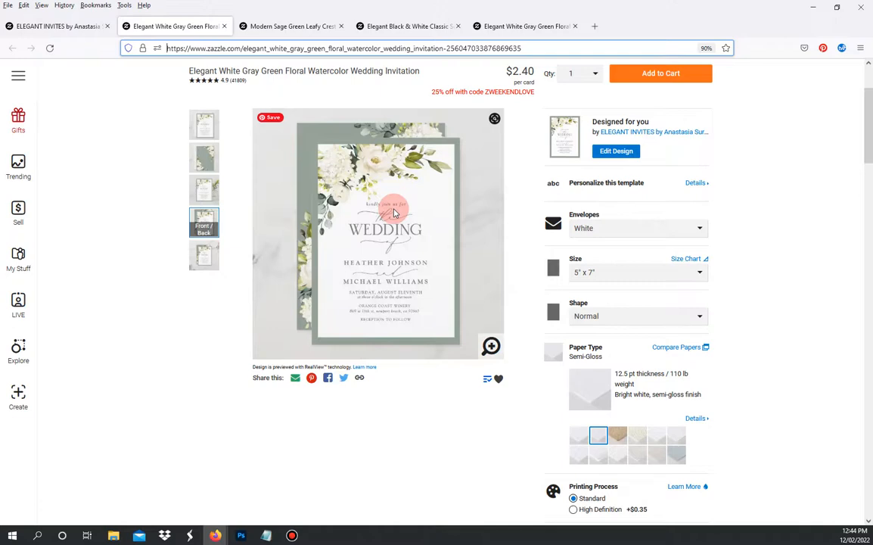
click(289, 26)
click(390, 25)
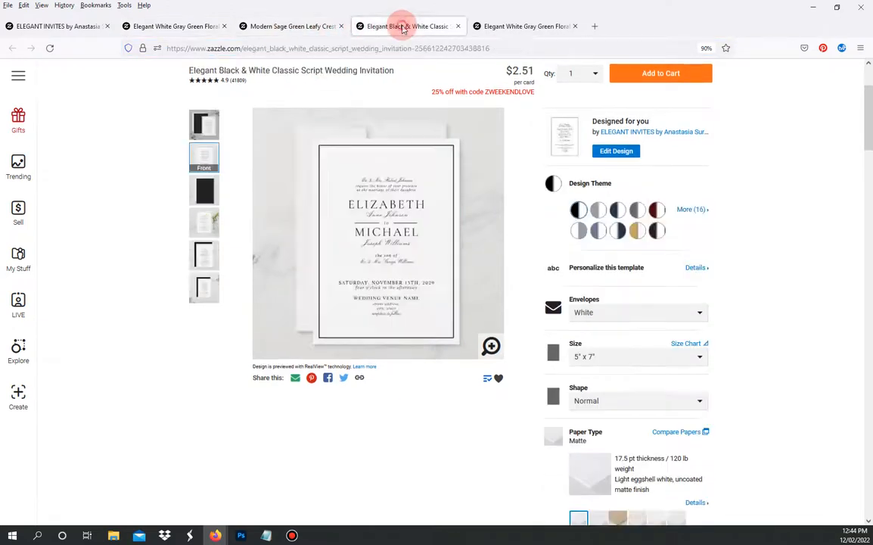
click(203, 26)
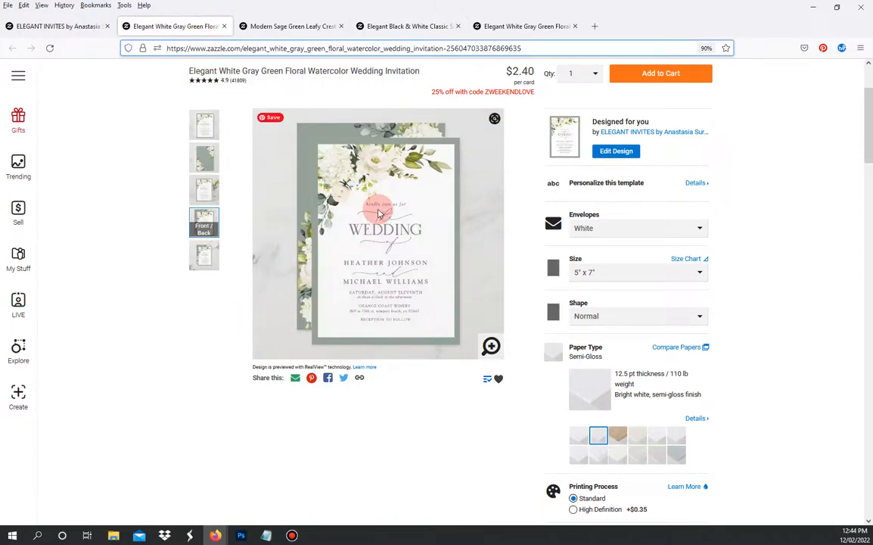
click(276, 26)
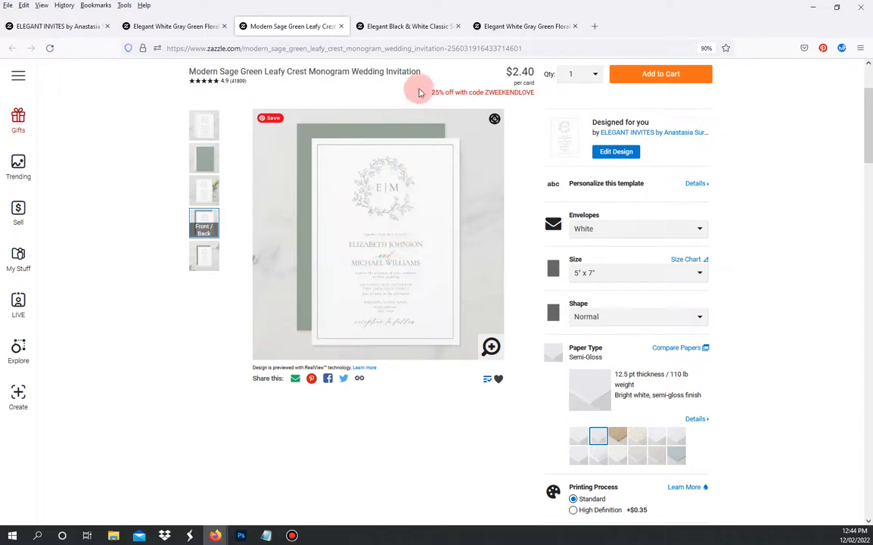
click(406, 30)
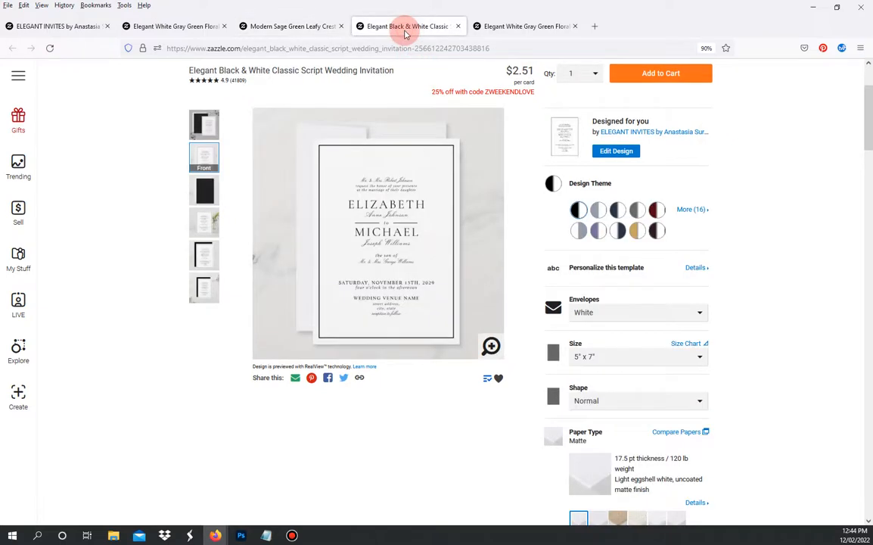
click(178, 30)
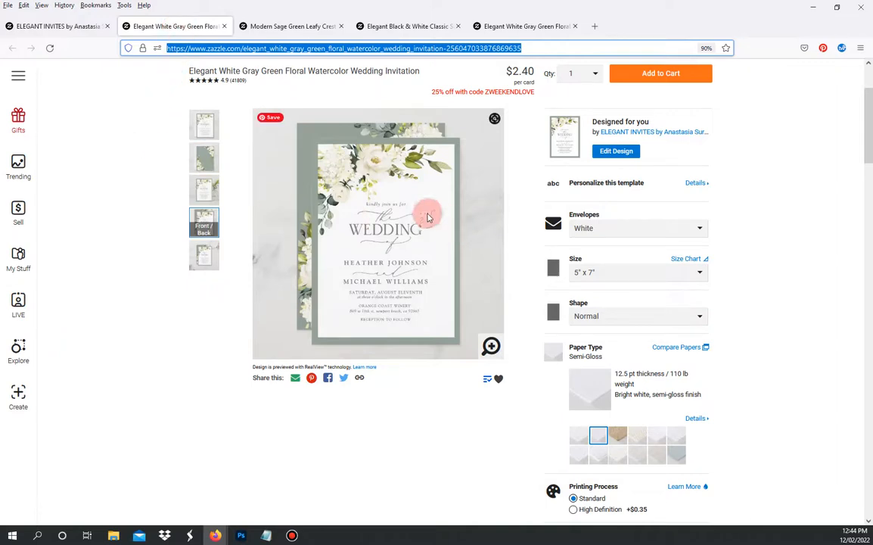
click(284, 26)
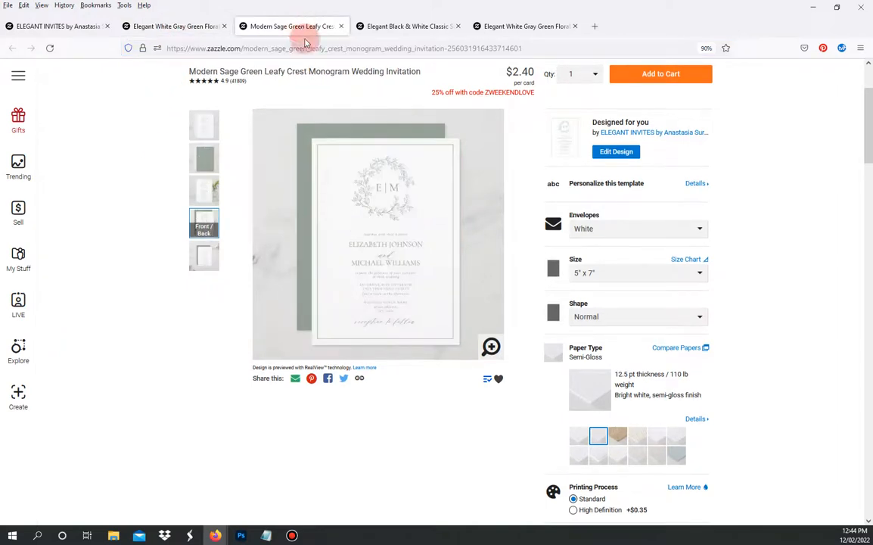
click(490, 346)
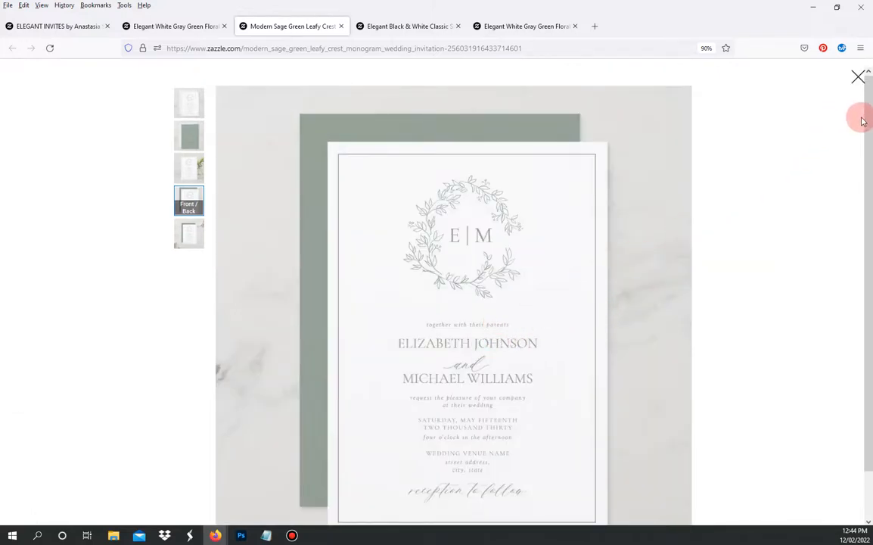
drag(868, 133, 868, 173)
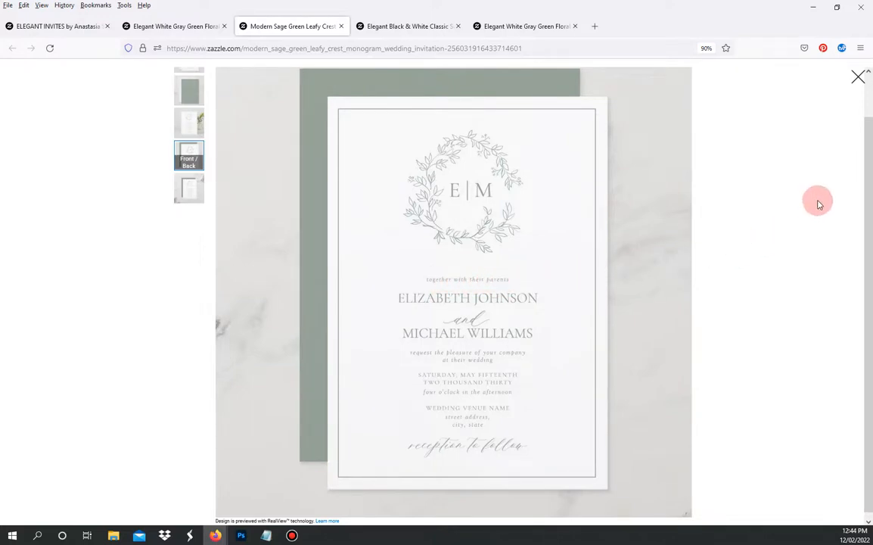
drag(869, 190, 852, 101)
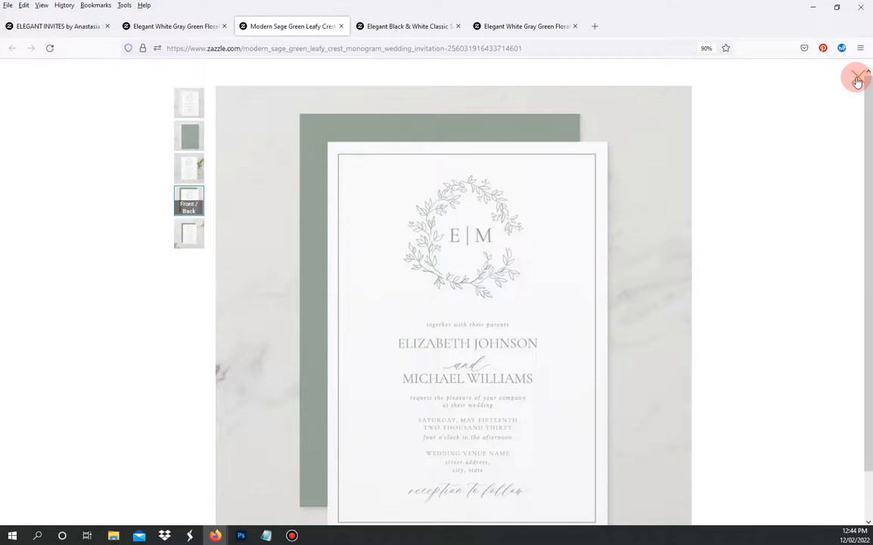
click(857, 80)
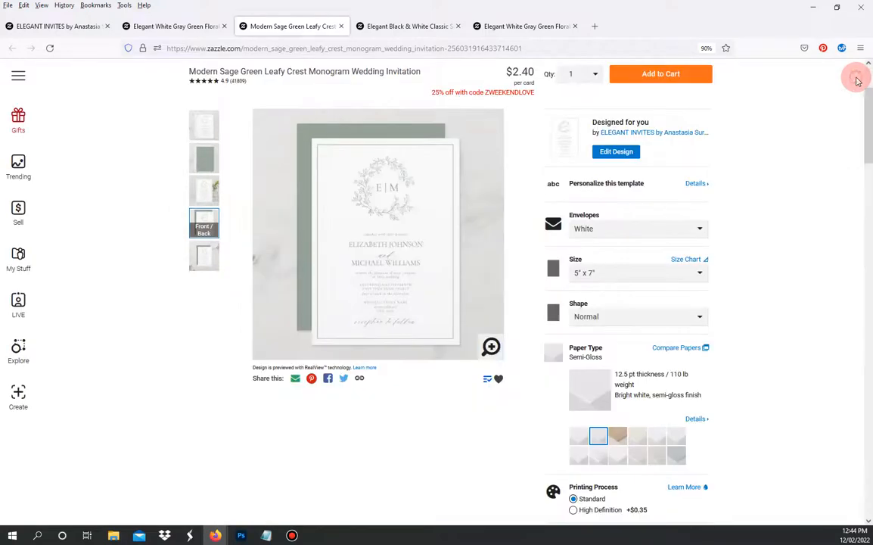
click(195, 29)
click(491, 346)
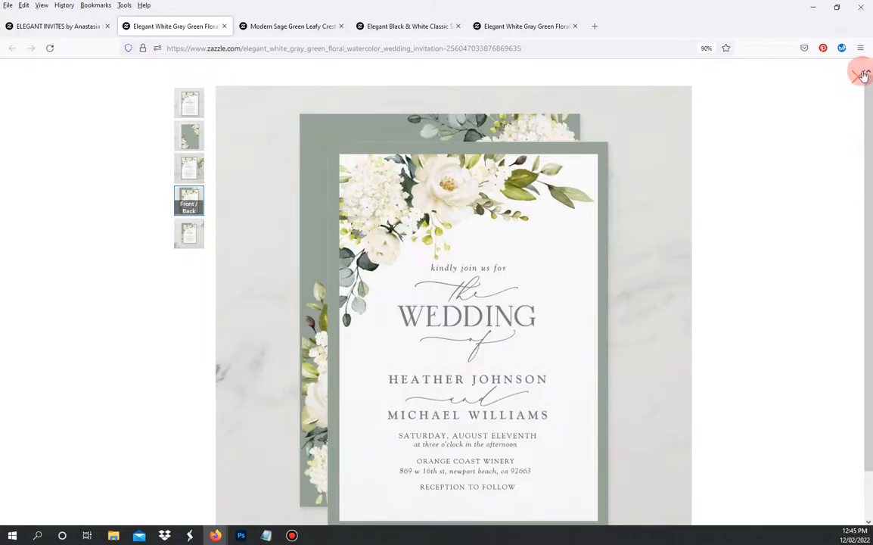
click(861, 77)
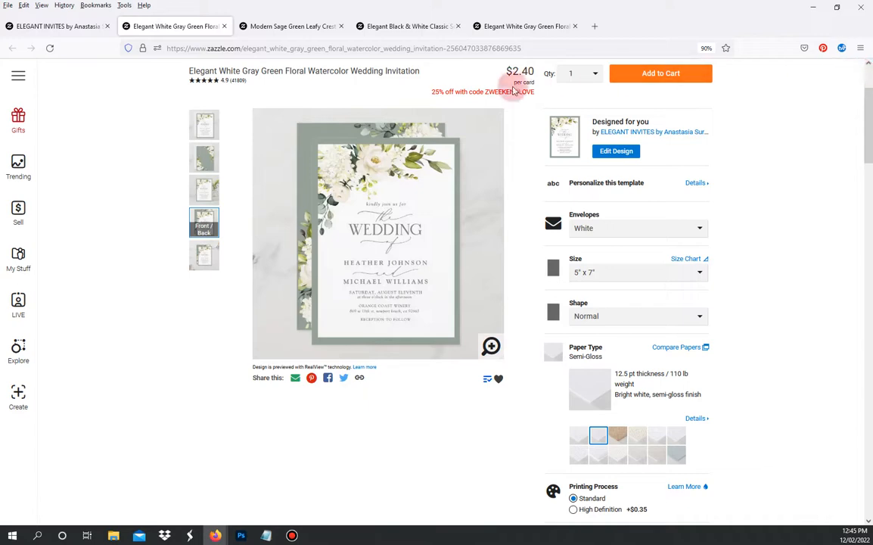
click(407, 28)
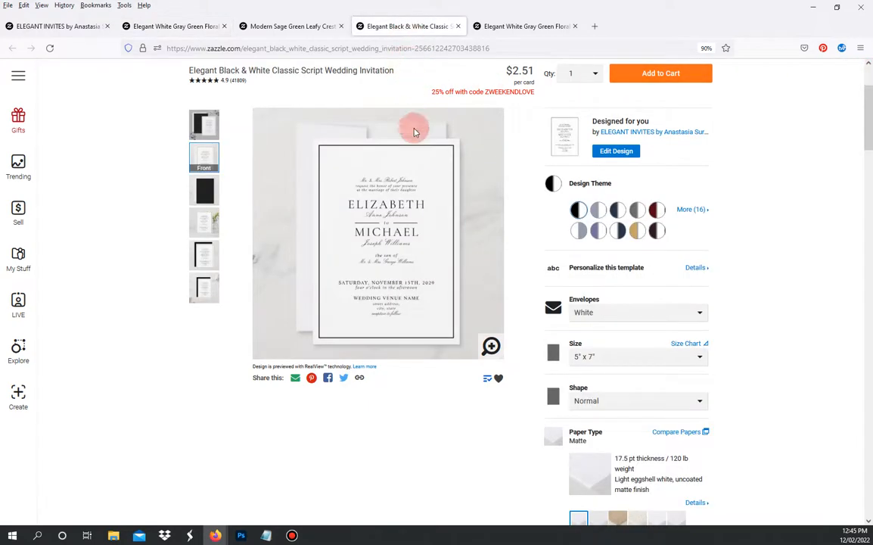
click(491, 345)
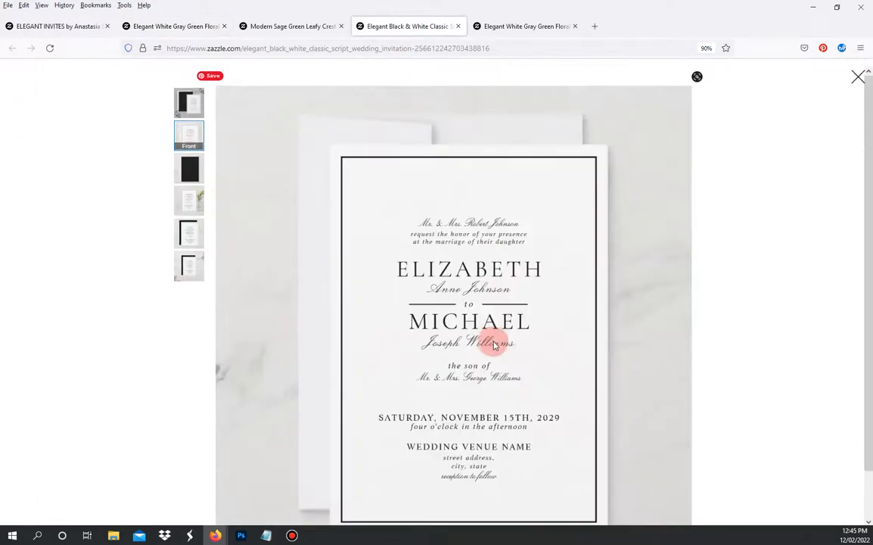
click(858, 76)
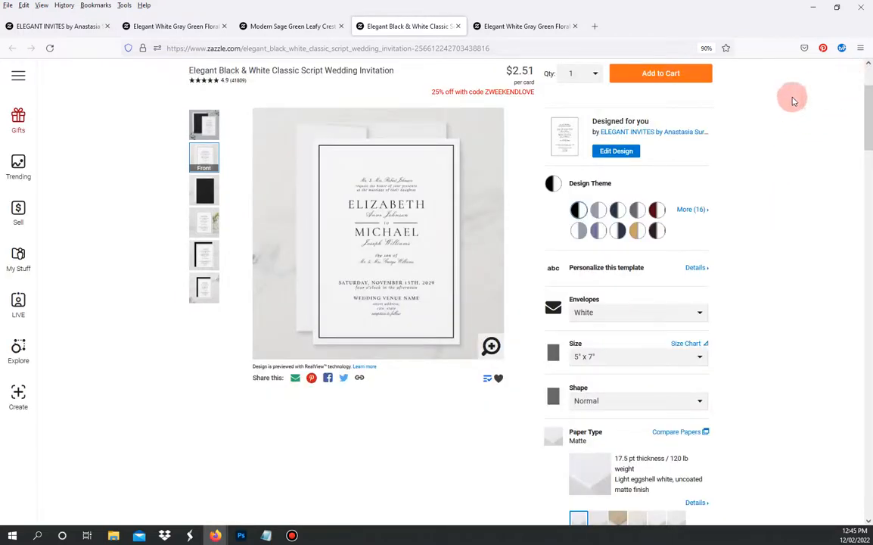
click(156, 27)
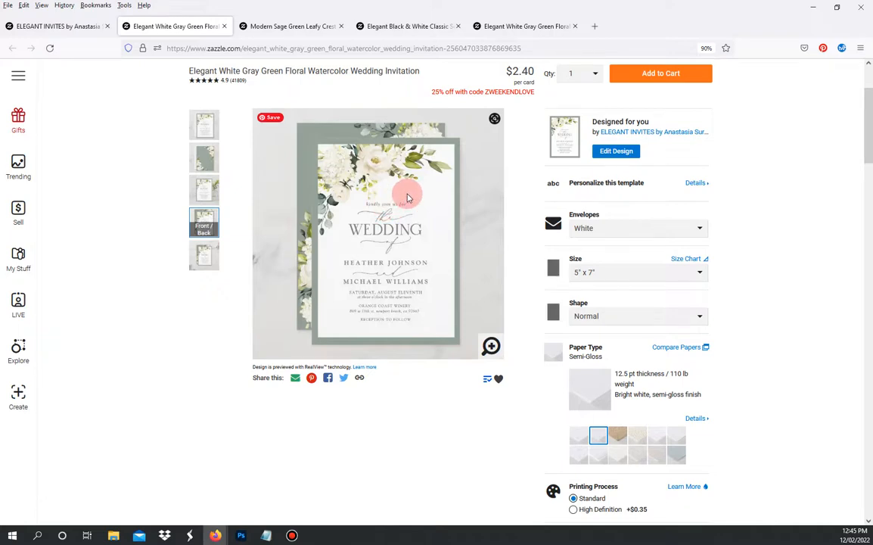
- On the other floral invitation tab, open the personalisation fields and the full design editor
click(530, 28)
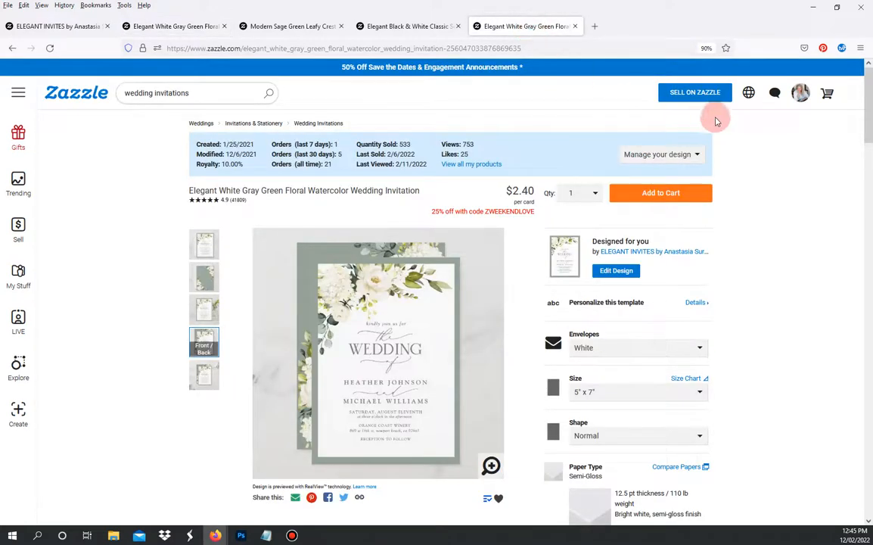
drag(868, 114, 870, 134)
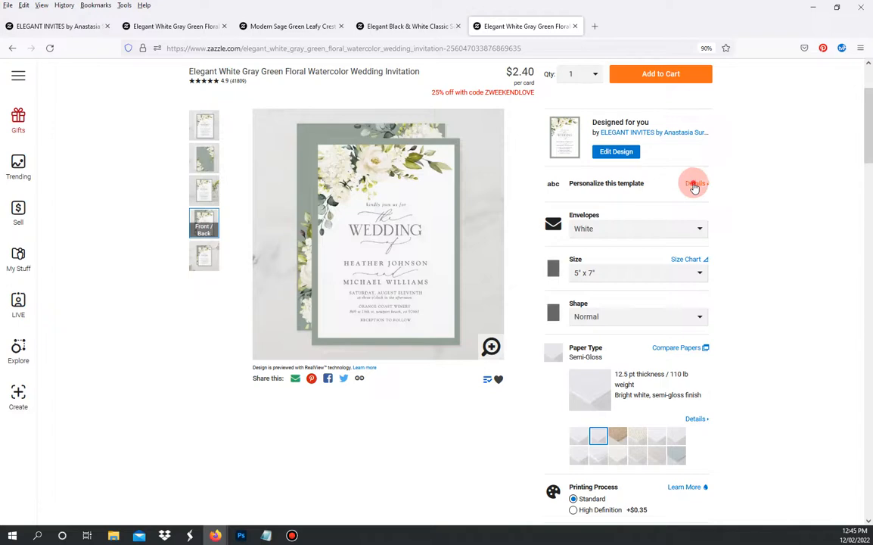
click(695, 185)
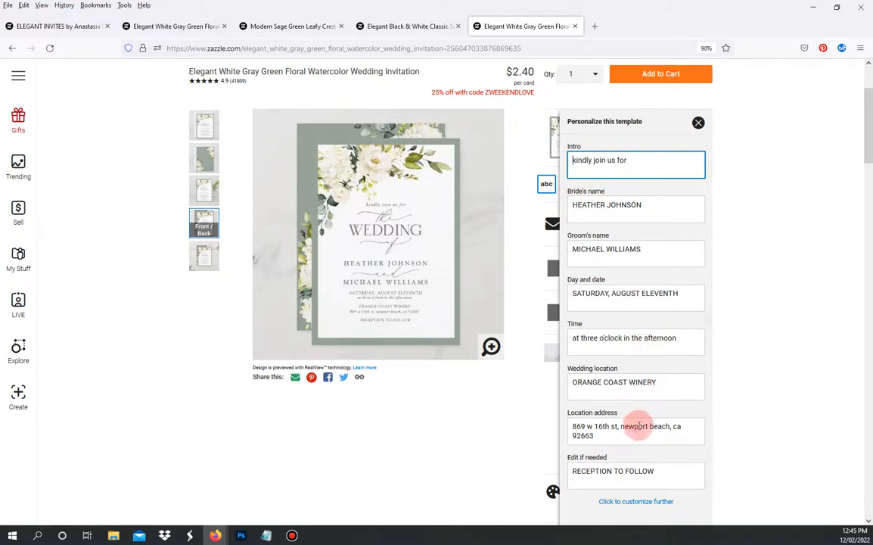
click(636, 504)
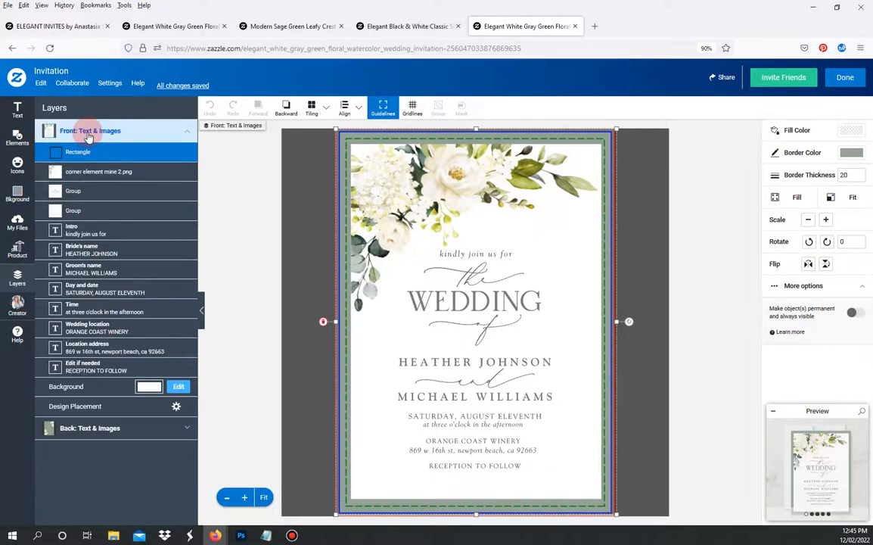
- Expand and collapse the Front and Back layer groups, then select the 'kindly join us for' Intro layer
click(188, 132)
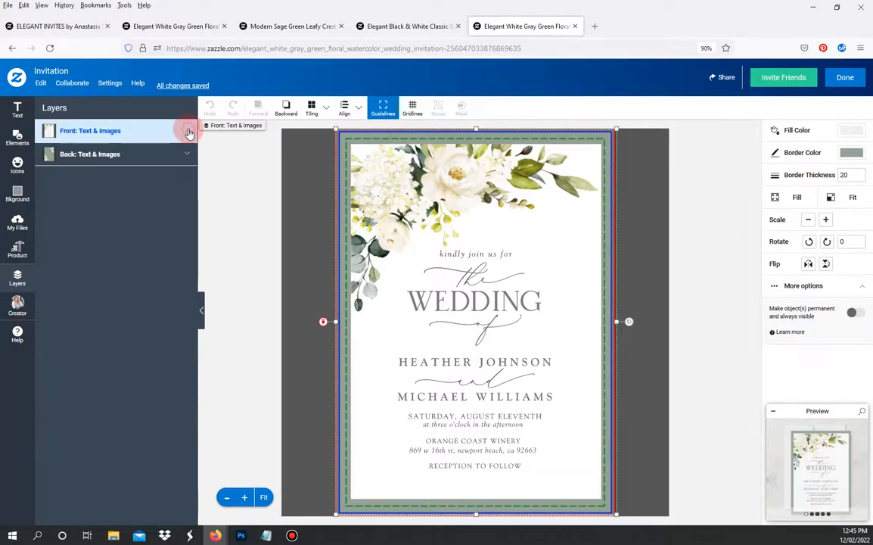
click(132, 152)
click(131, 153)
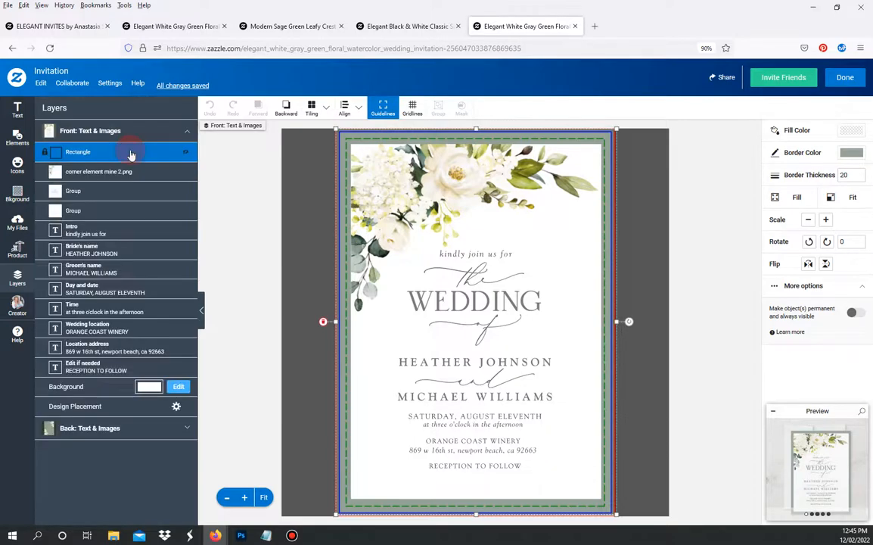
click(189, 431)
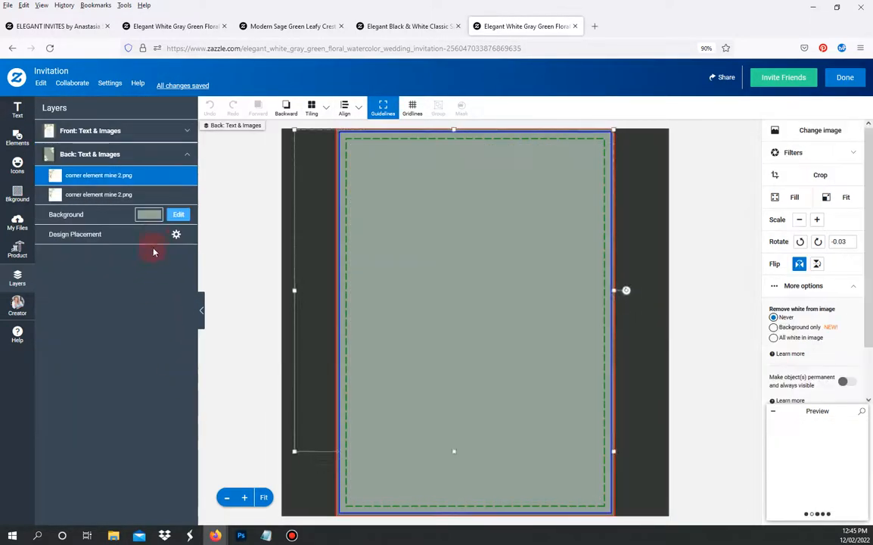
click(185, 154)
click(138, 132)
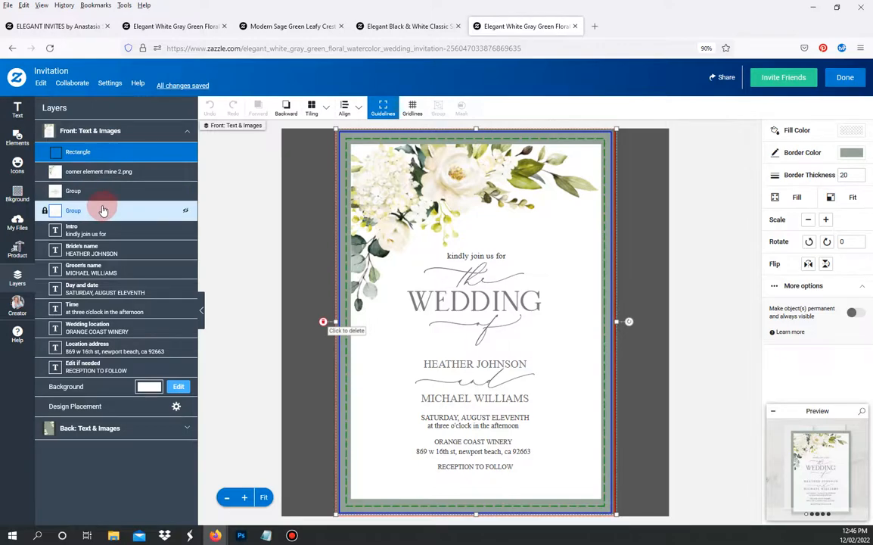
click(110, 229)
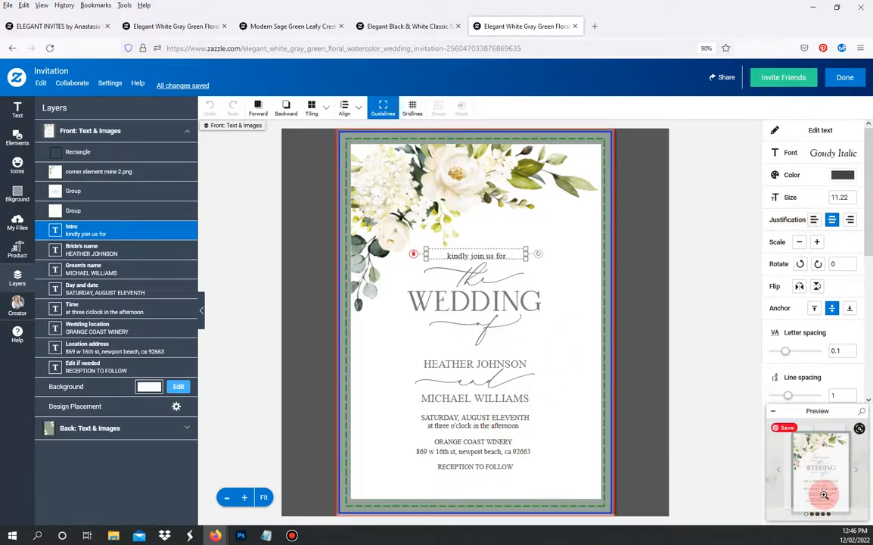
click(805, 429)
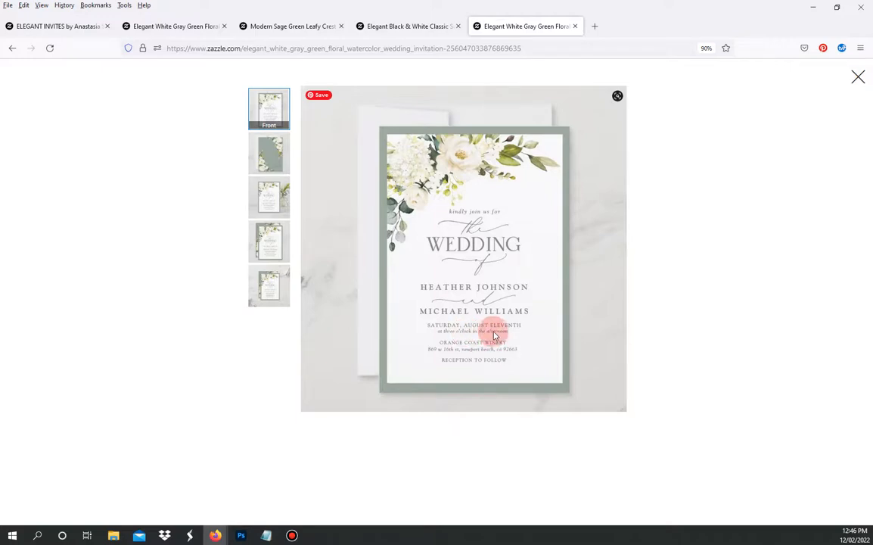
click(859, 75)
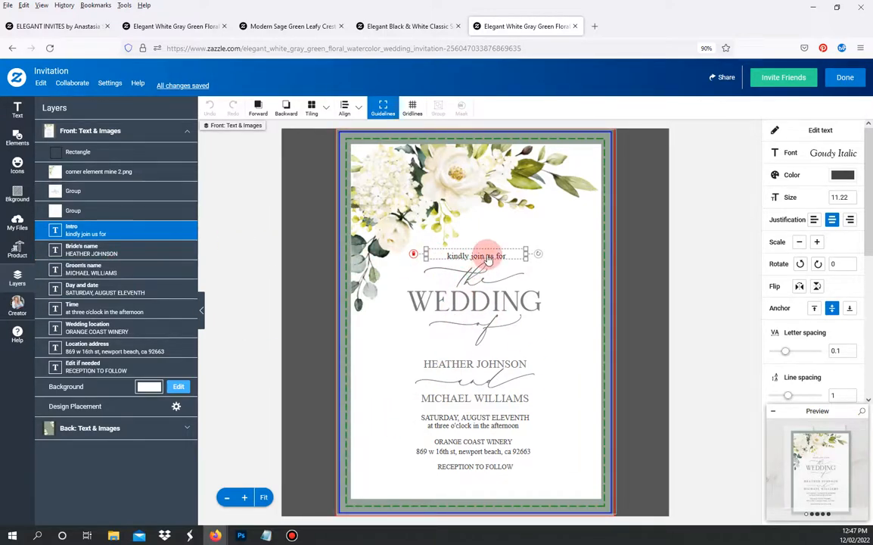
- Reduce the 'kindly join us for' intro line's text size to 9.5
click(493, 426)
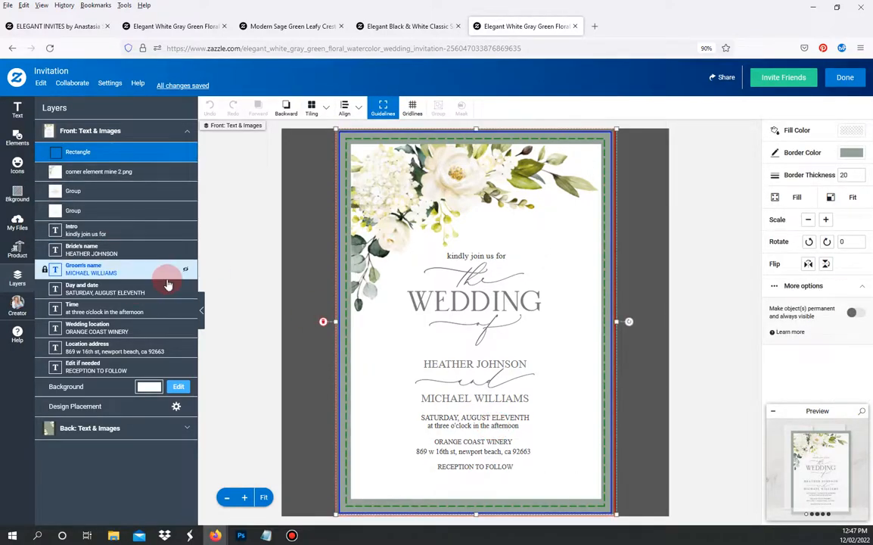
click(140, 311)
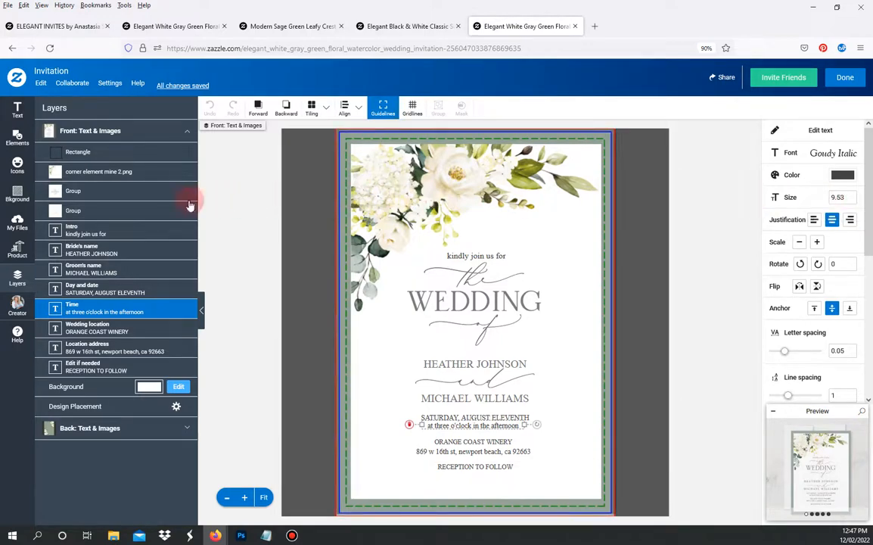
click(141, 230)
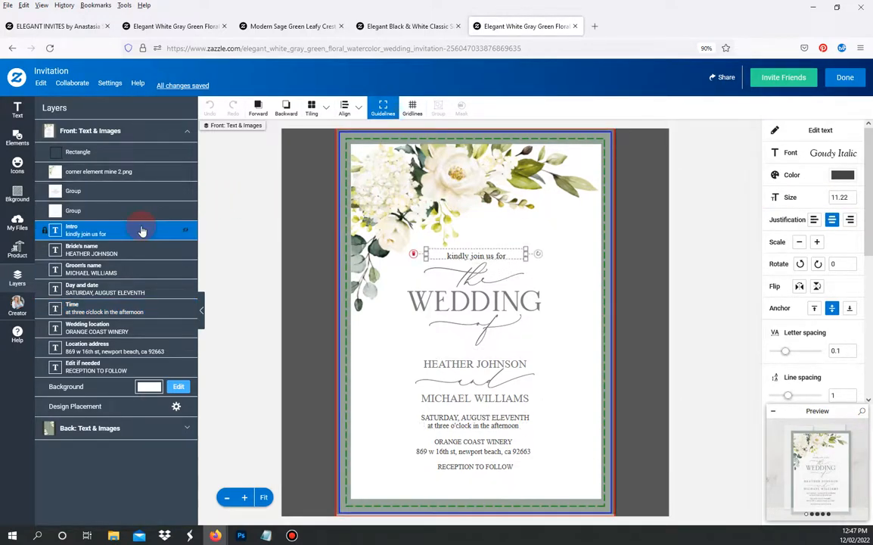
drag(849, 195, 787, 200)
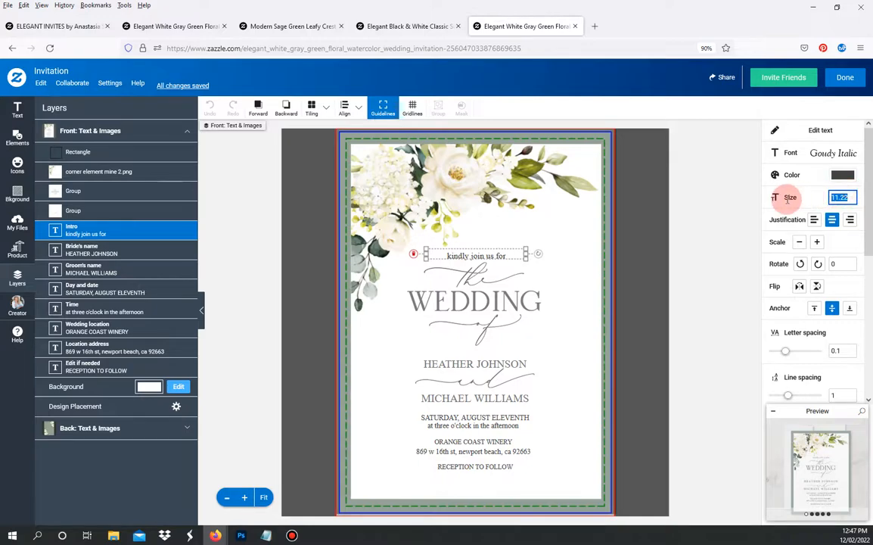
text(9)
key(BackSpace)
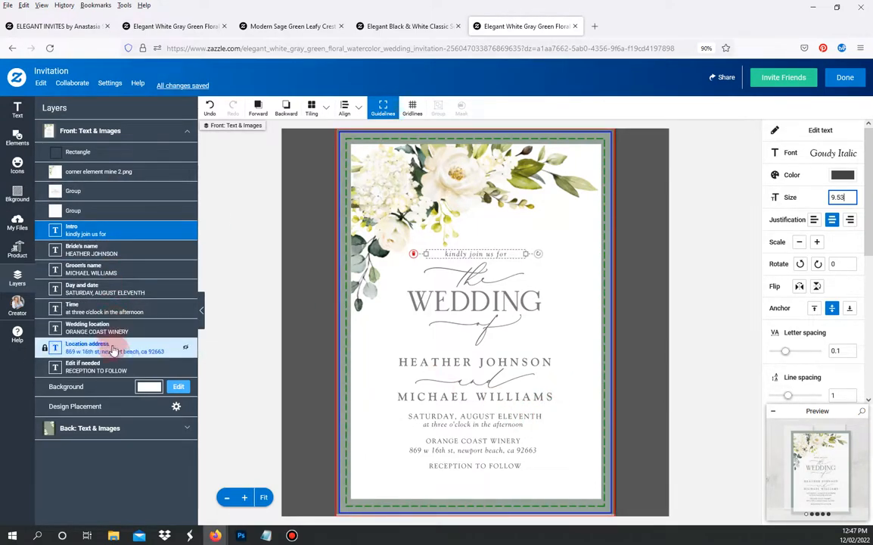
click(118, 290)
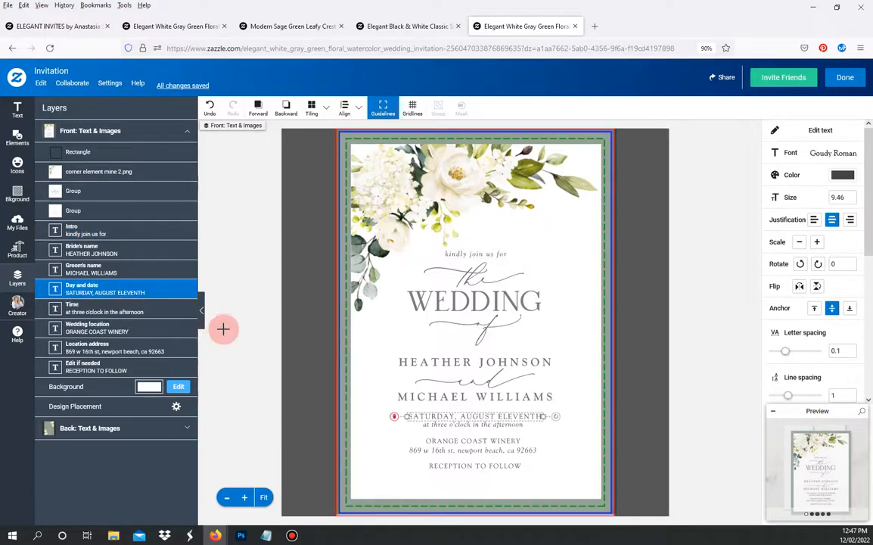
click(18, 110)
- Add a text box with the first parents' names on line one and the second couple's below
click(66, 115)
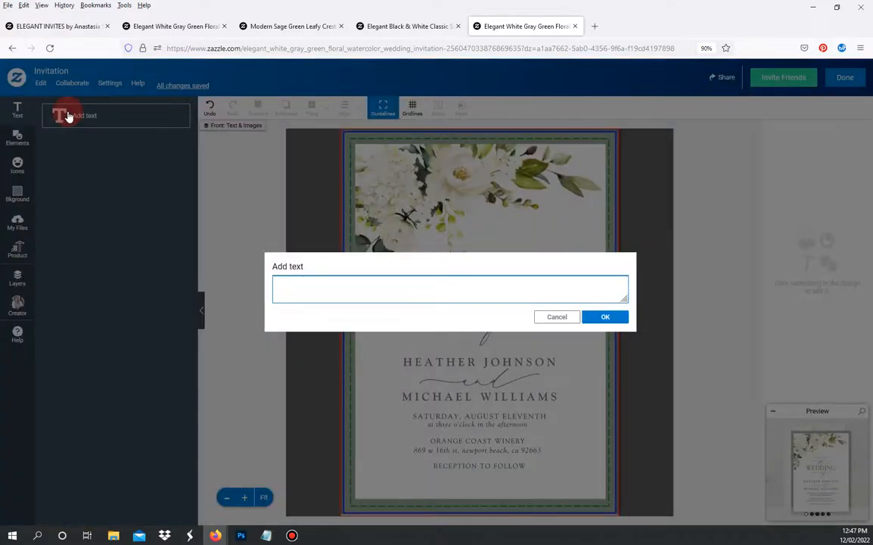
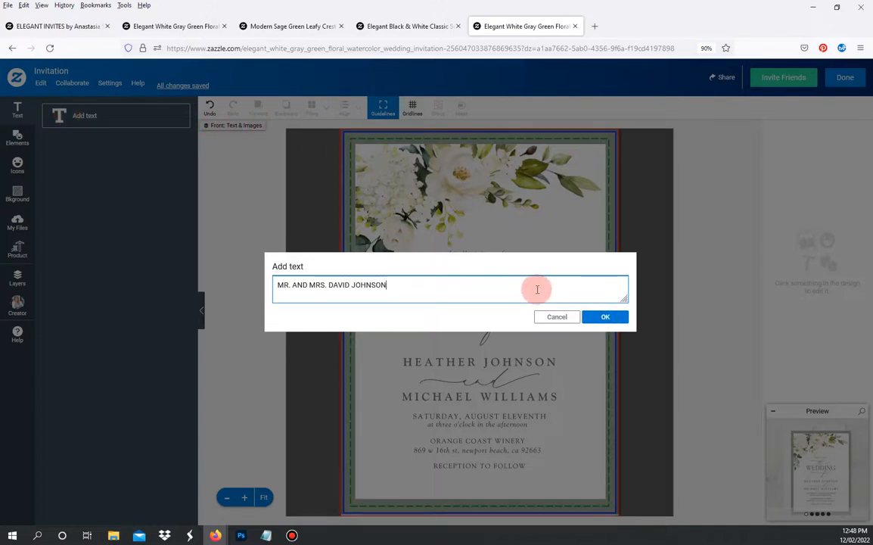
key(Return)
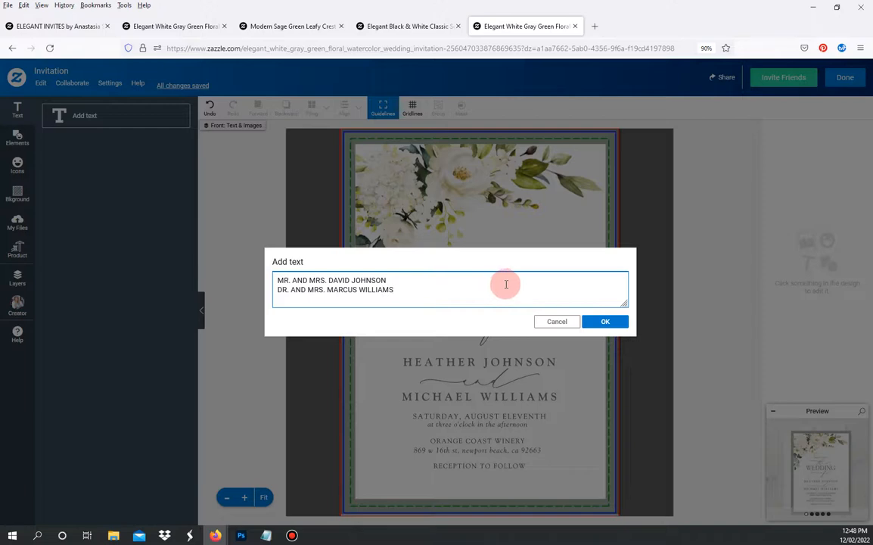
click(609, 321)
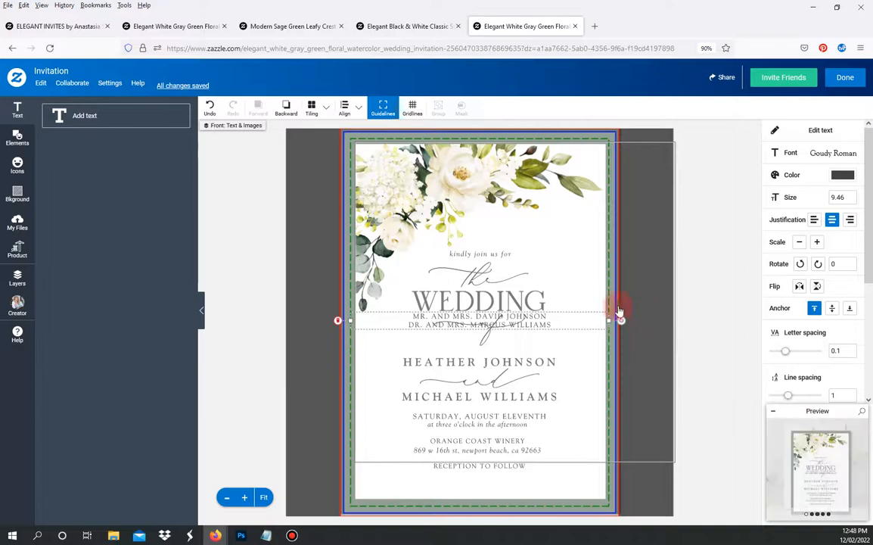
- Centre the parents' names block just above 'kindly join us for' and set its Anchor to bottom
drag(558, 322, 559, 237)
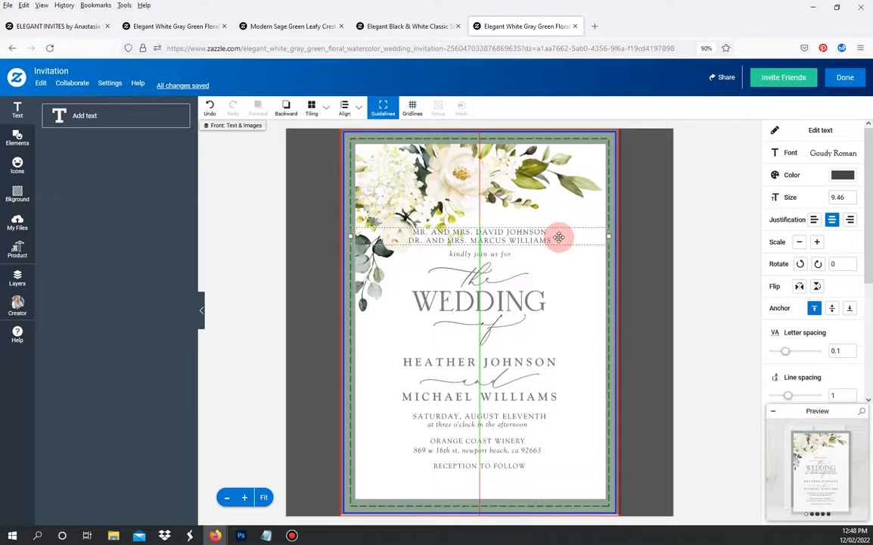
drag(559, 237, 558, 239)
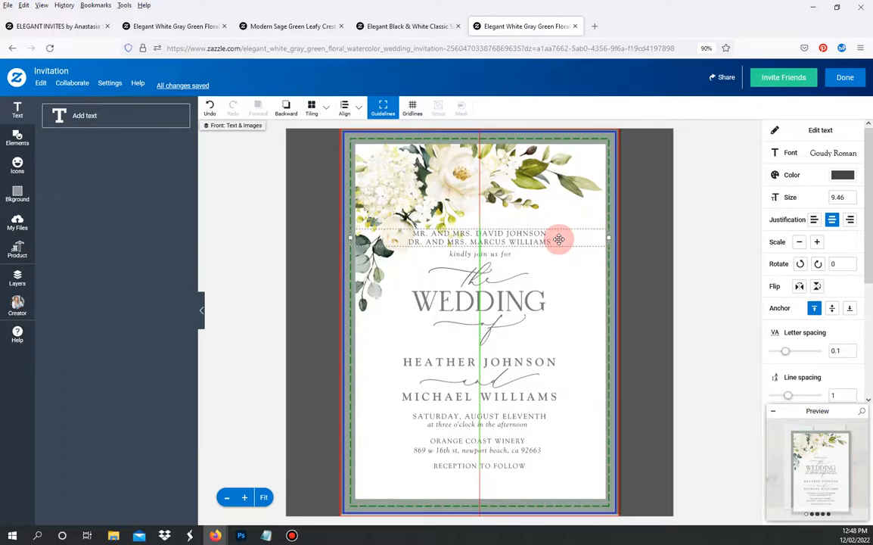
drag(559, 239, 559, 240)
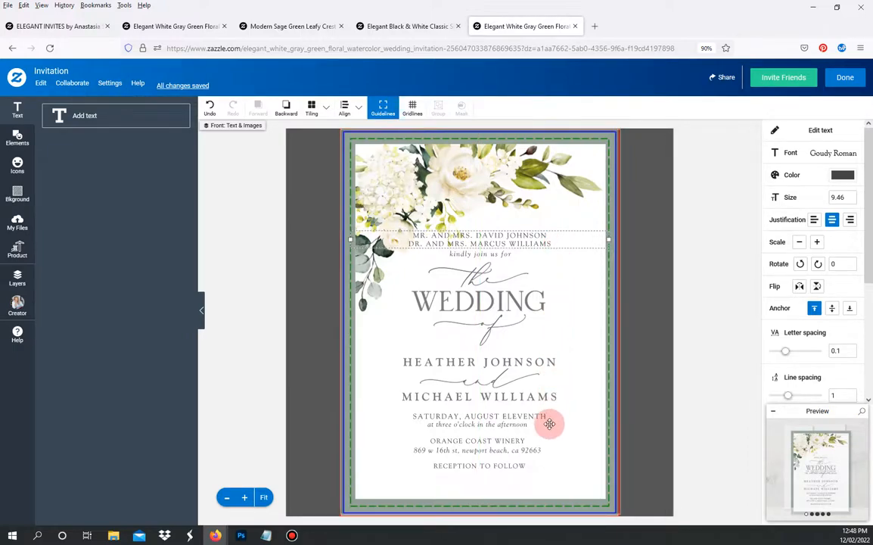
click(504, 244)
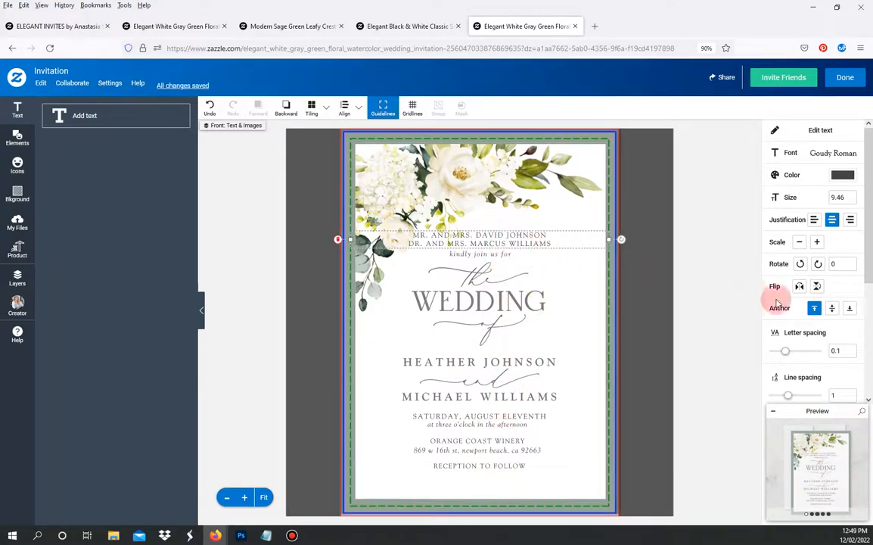
click(850, 310)
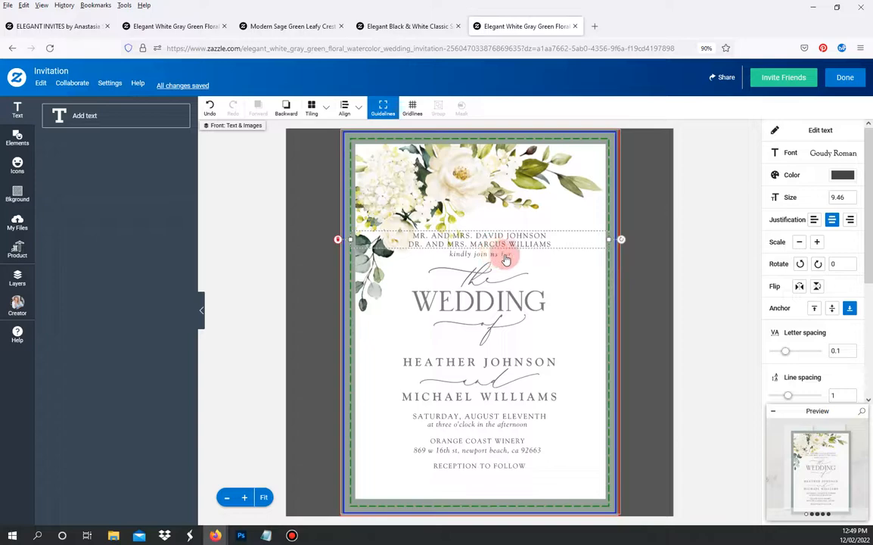
- Delete the second couple's line so the parents' text keeps only its first line
click(799, 131)
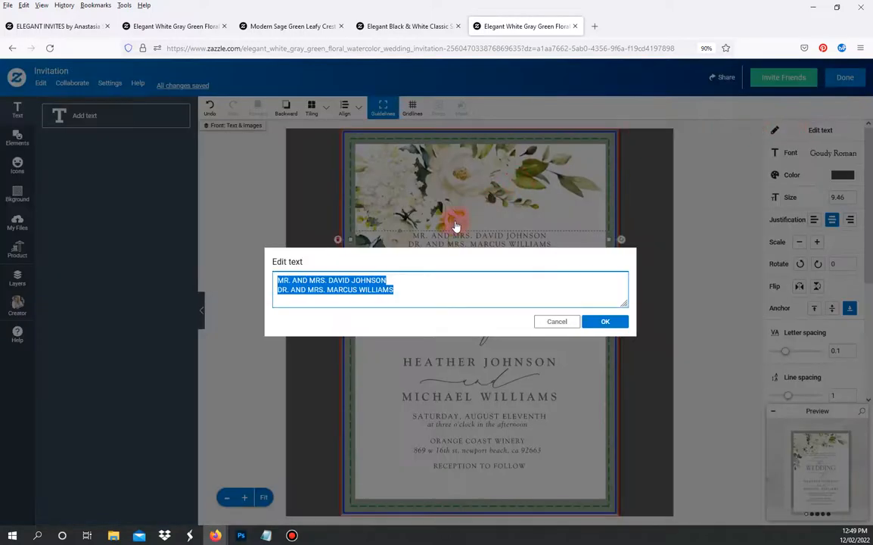
click(409, 292)
drag(365, 294, 235, 296)
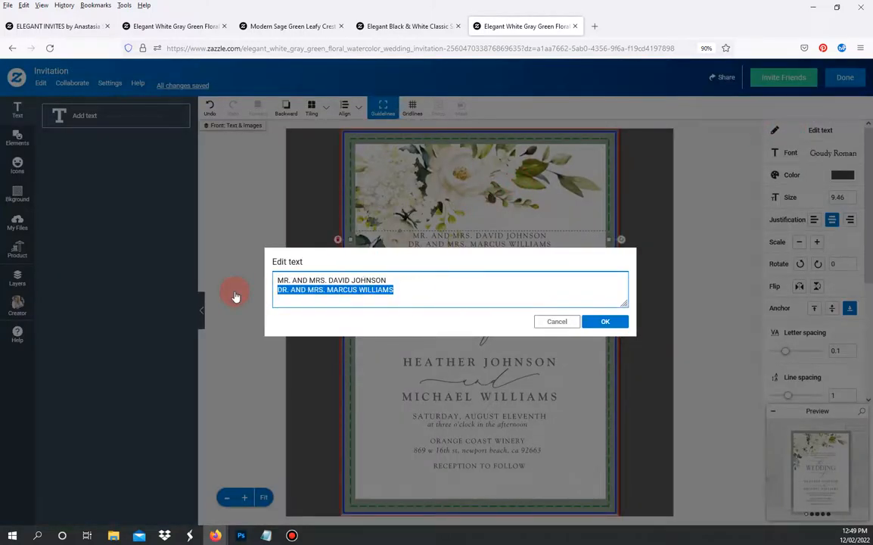
key(BackSpace)
key(BackSpace)
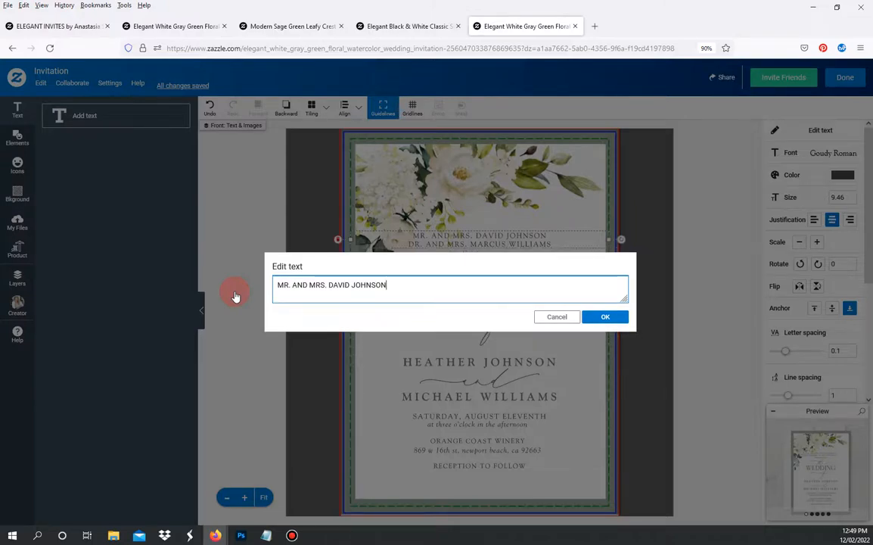
click(605, 316)
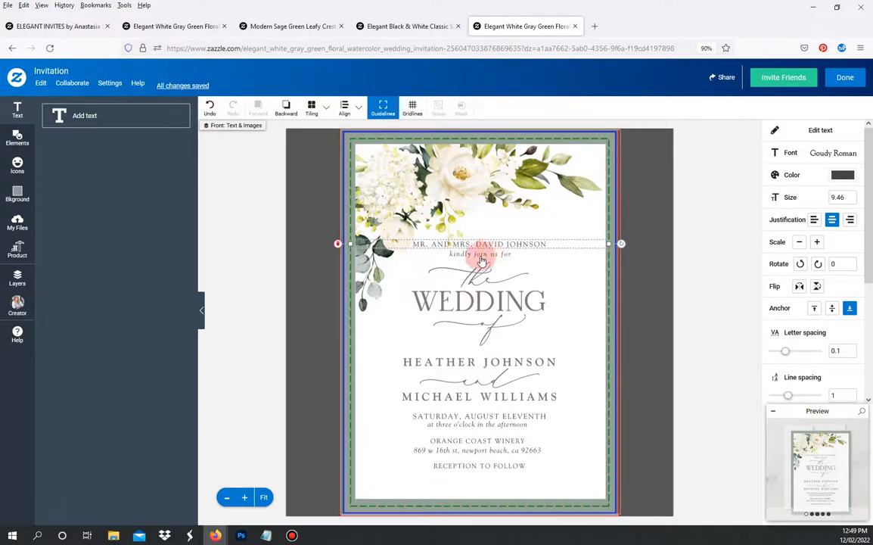
- In Layers, drag the parents' text row below the corner image, then select all text layers
click(23, 280)
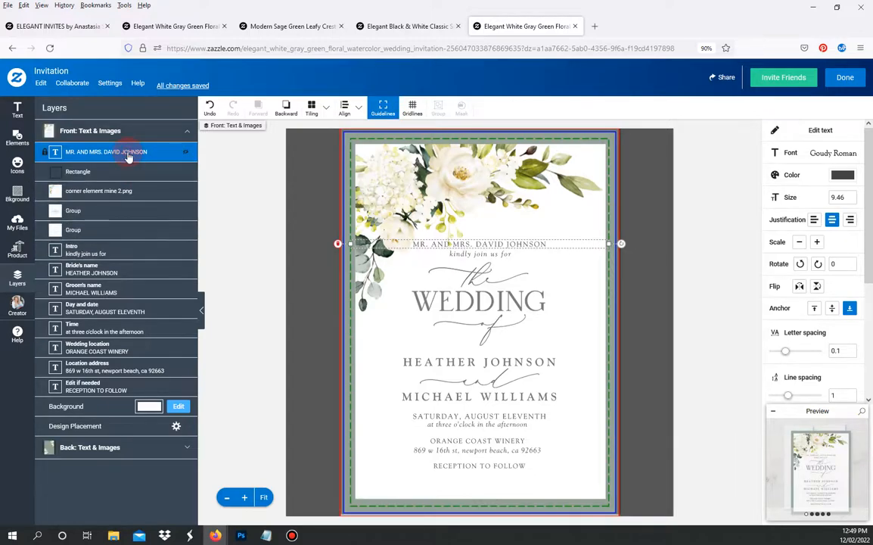
drag(128, 157, 124, 198)
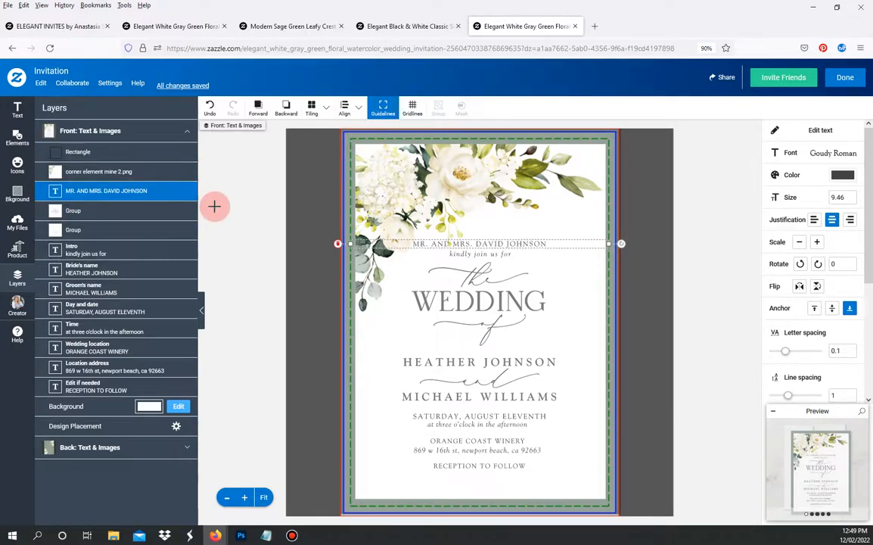
click(127, 192)
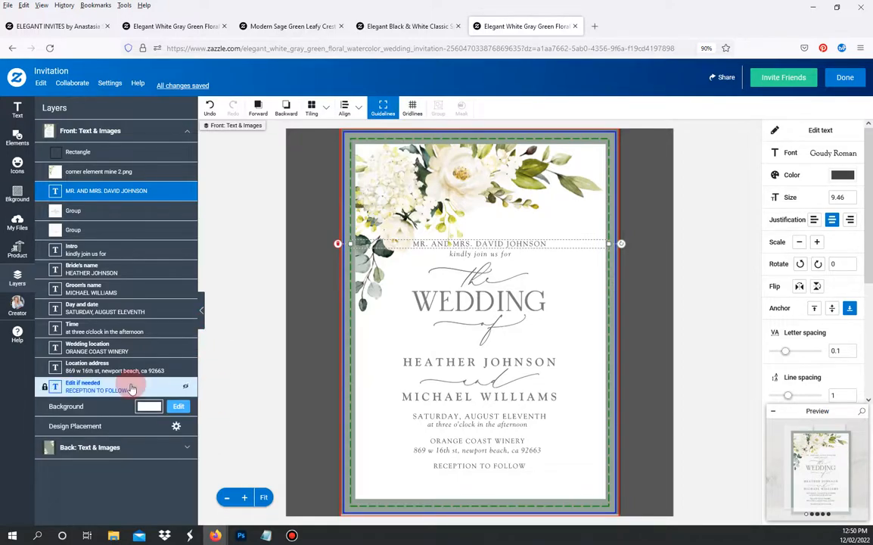
shift+click(130, 388)
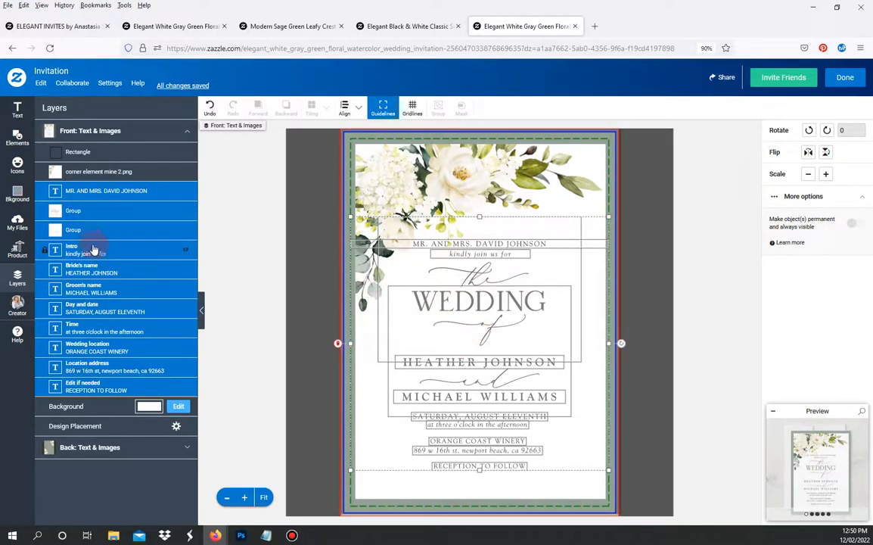
- Select the frame rectangle and corner floral image together and hide them
click(488, 305)
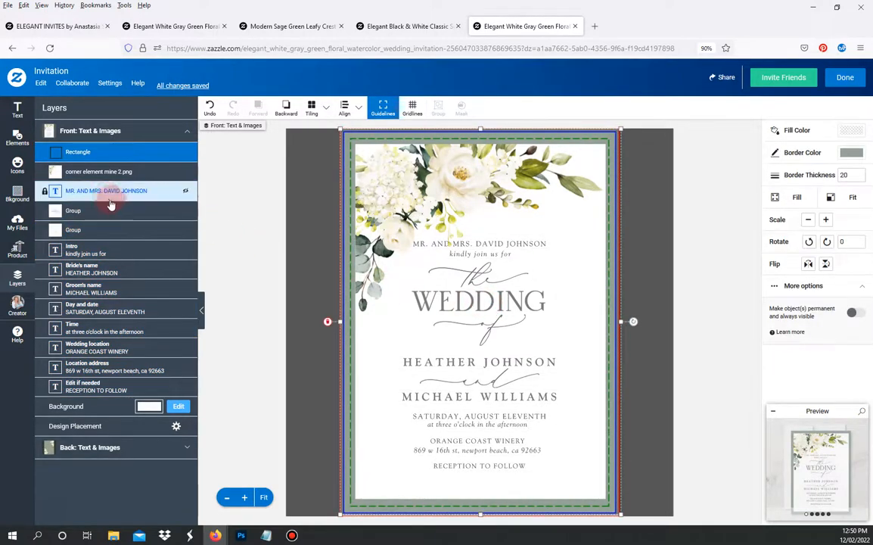
click(111, 172)
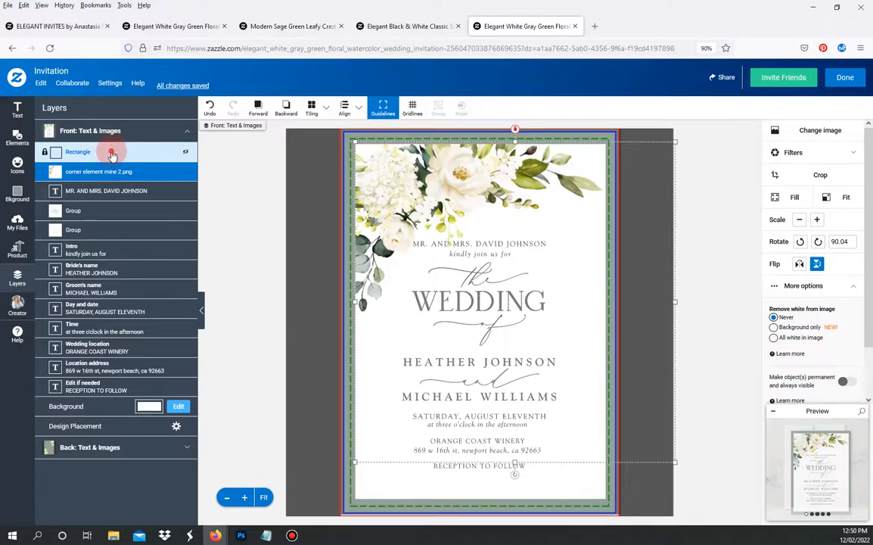
shift+click(112, 154)
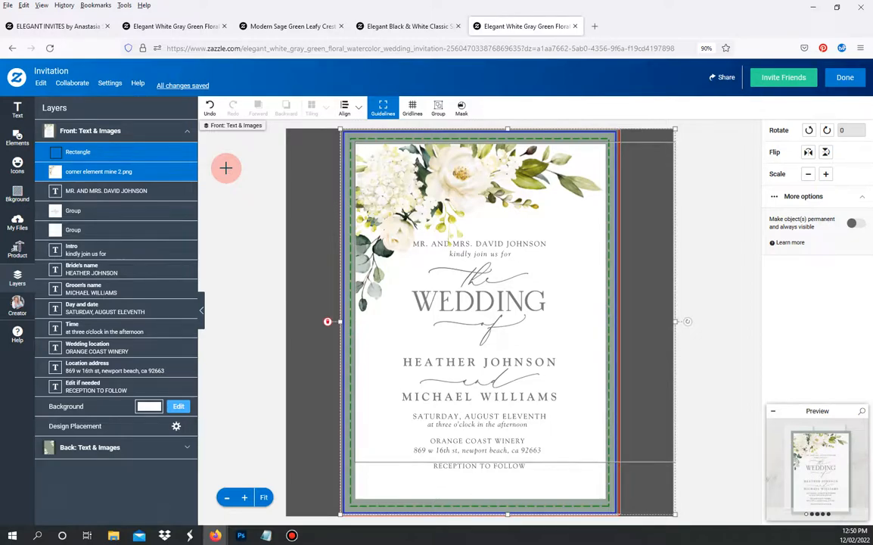
key(h)
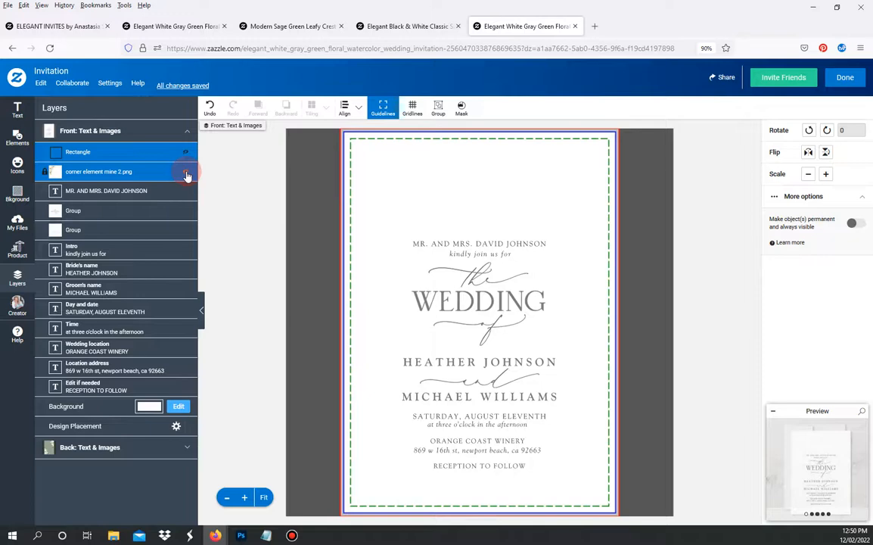
- Drag the corner floral image and frame rectangle rows to the bottom of the layer list
click(160, 172)
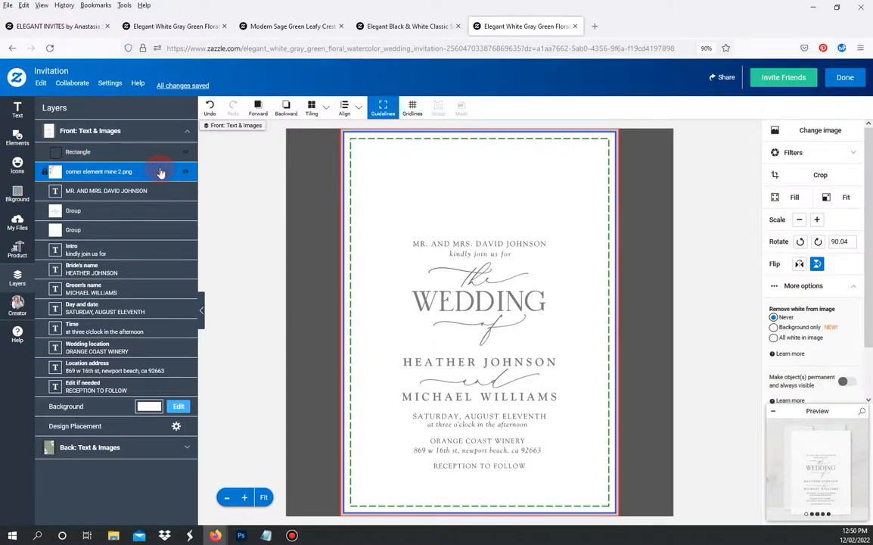
drag(160, 175, 138, 380)
drag(172, 345, 147, 168)
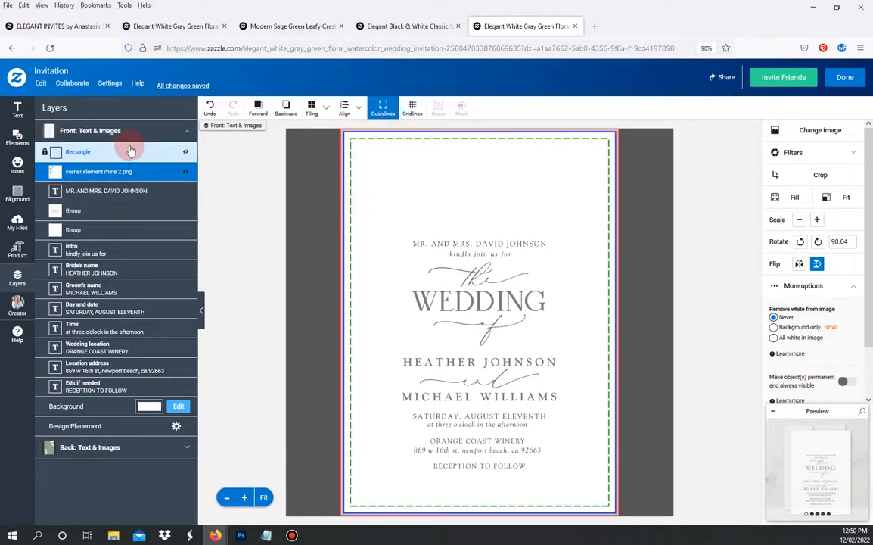
click(130, 151)
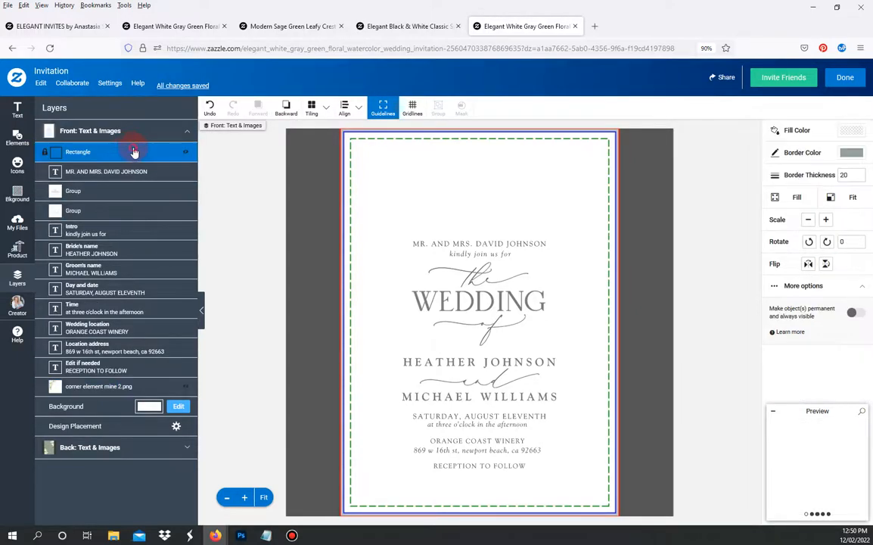
drag(133, 151, 223, 271)
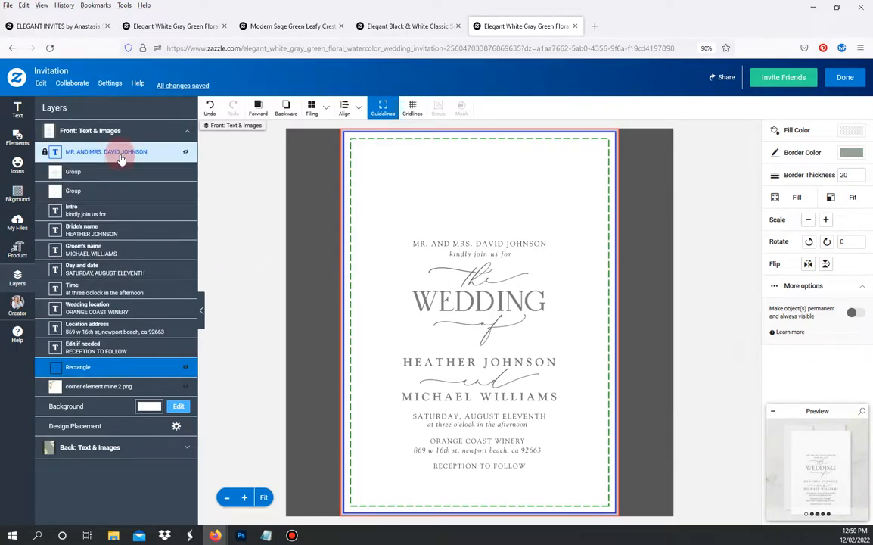
click(120, 154)
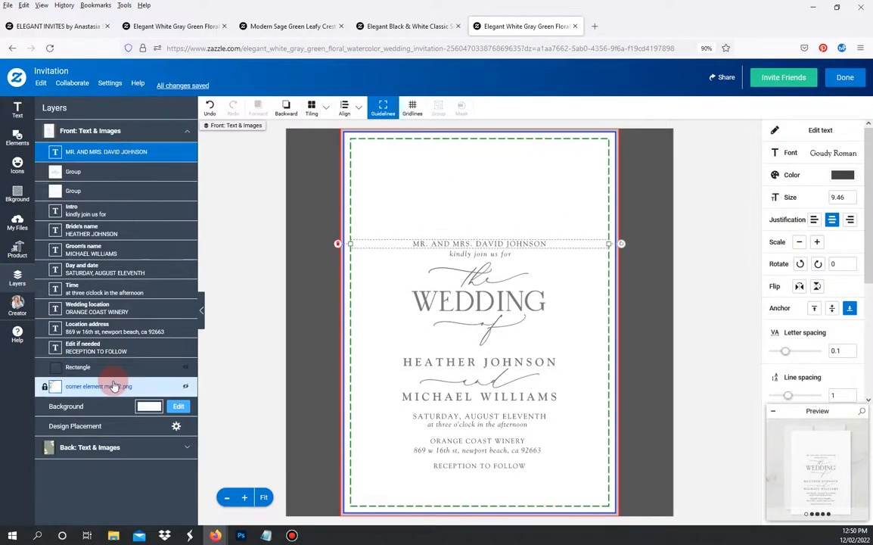
click(120, 367)
shift+click(121, 388)
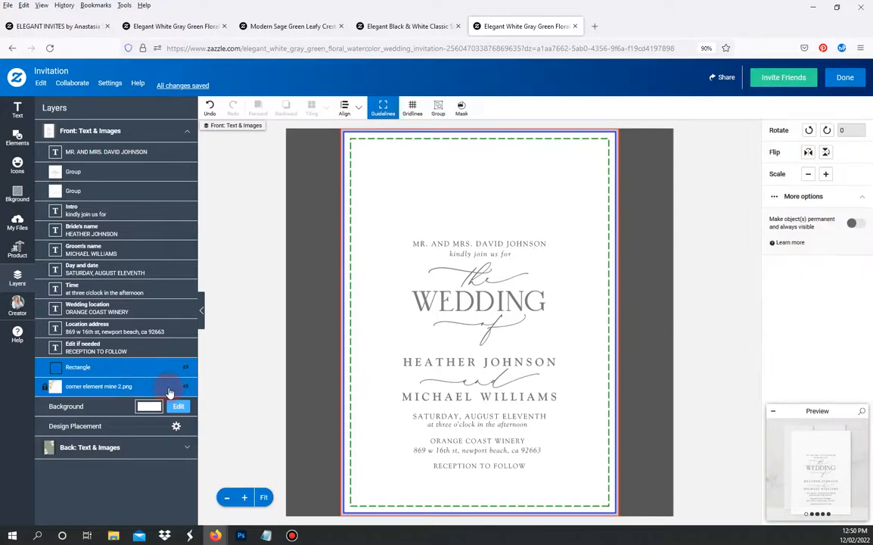
click(121, 155)
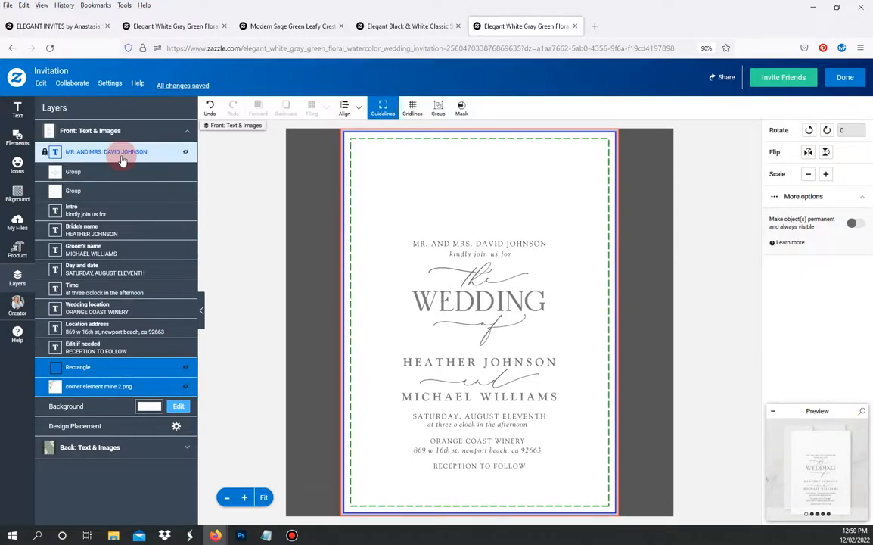
- Move all the text layers together slightly lower, clear of the corner florals, then deselect
shift+click(107, 346)
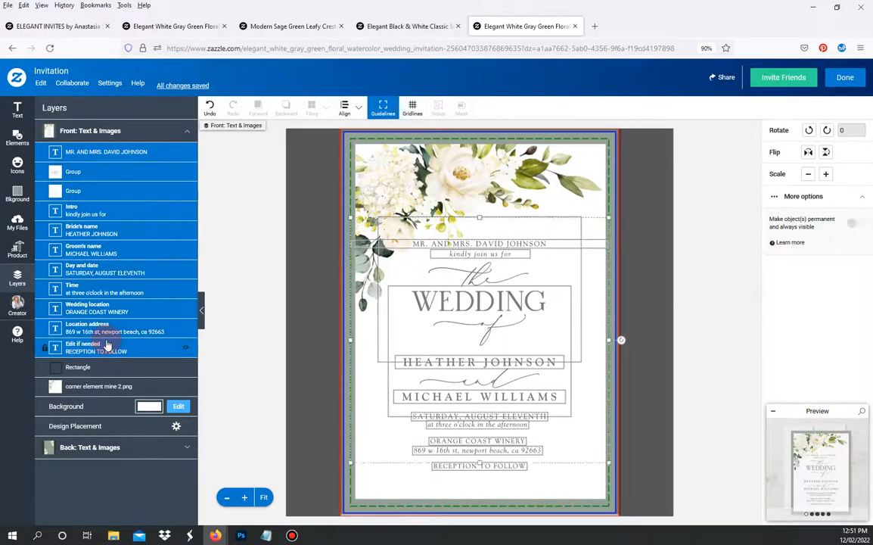
drag(449, 294, 466, 318)
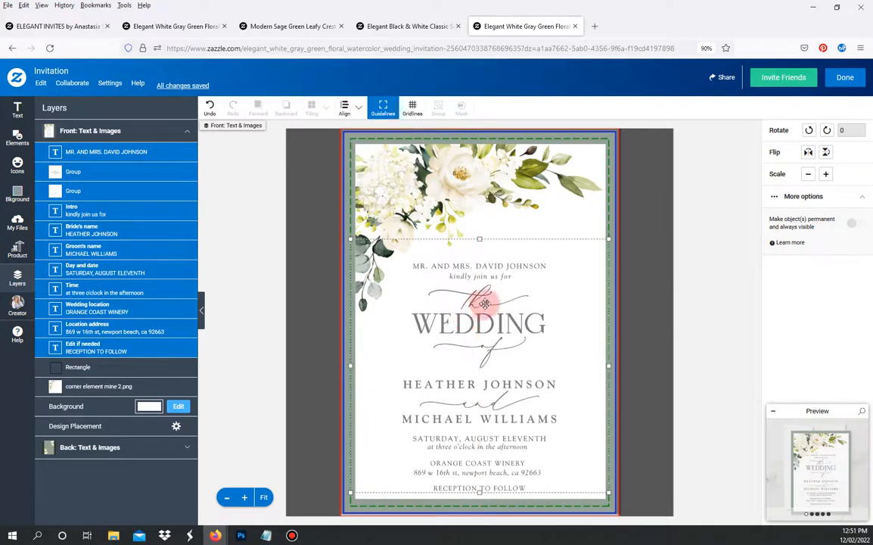
click(683, 297)
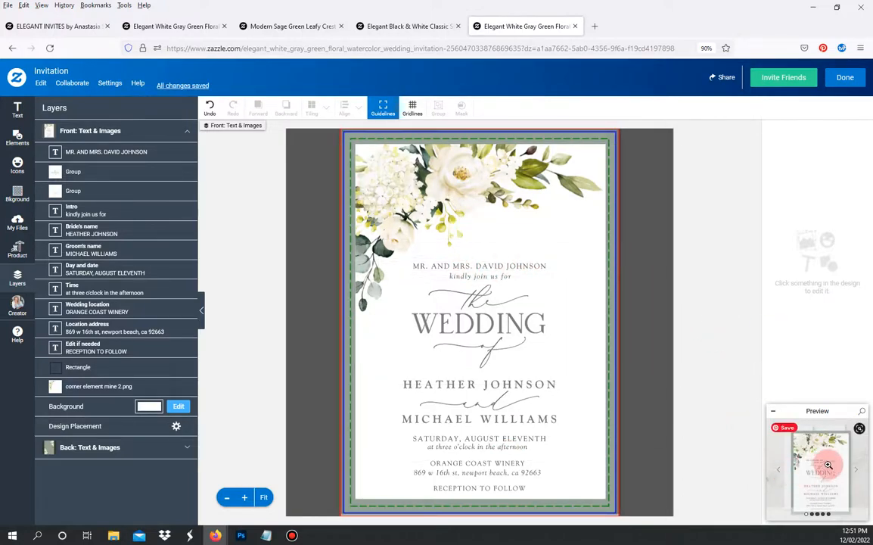
click(826, 468)
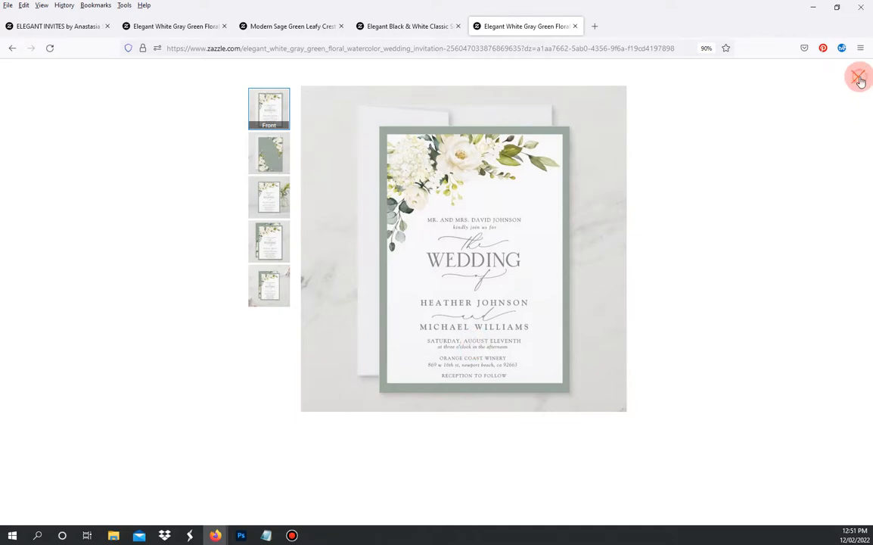
click(860, 78)
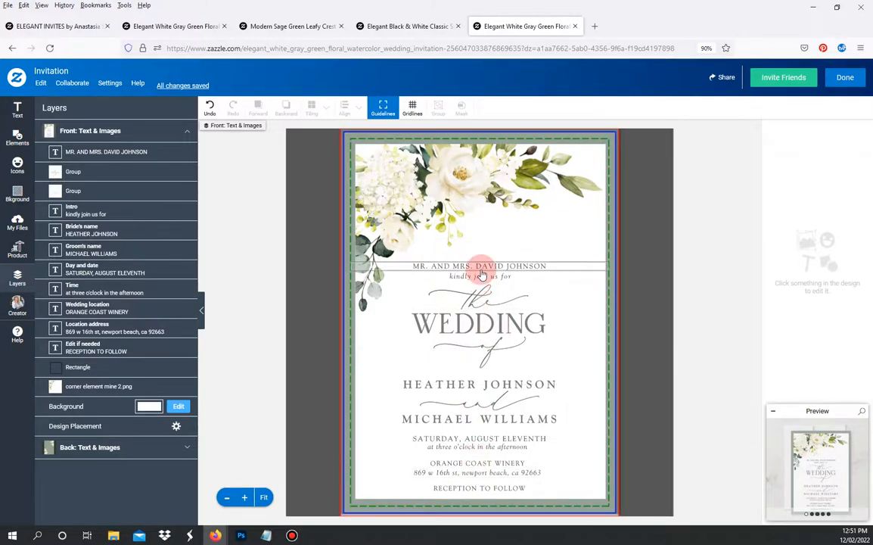
- Bring the floral corner image to the front, shrink it slightly, then send it back behind everything
click(483, 464)
click(483, 473)
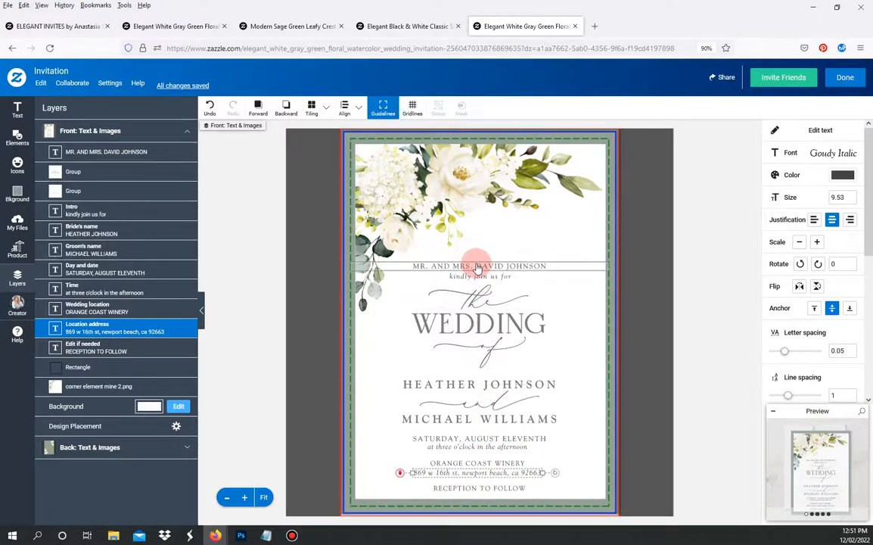
click(112, 387)
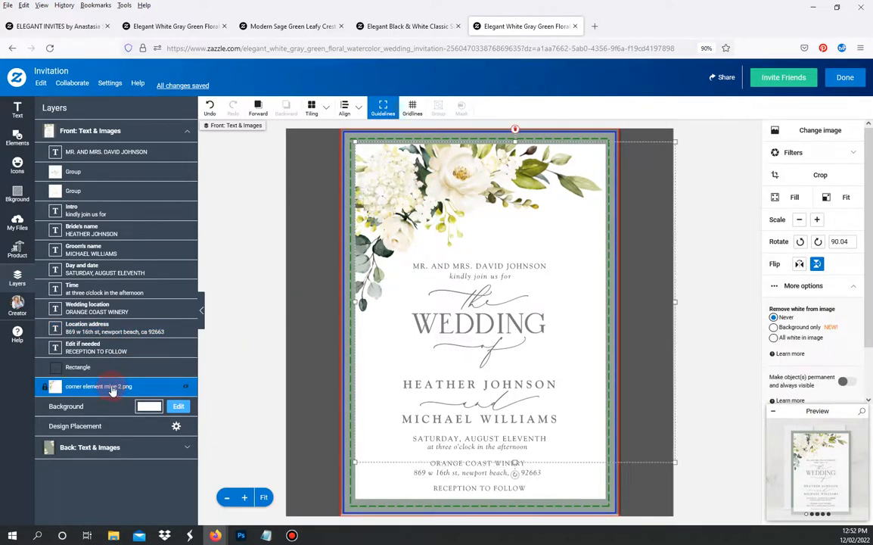
drag(111, 387, 114, 153)
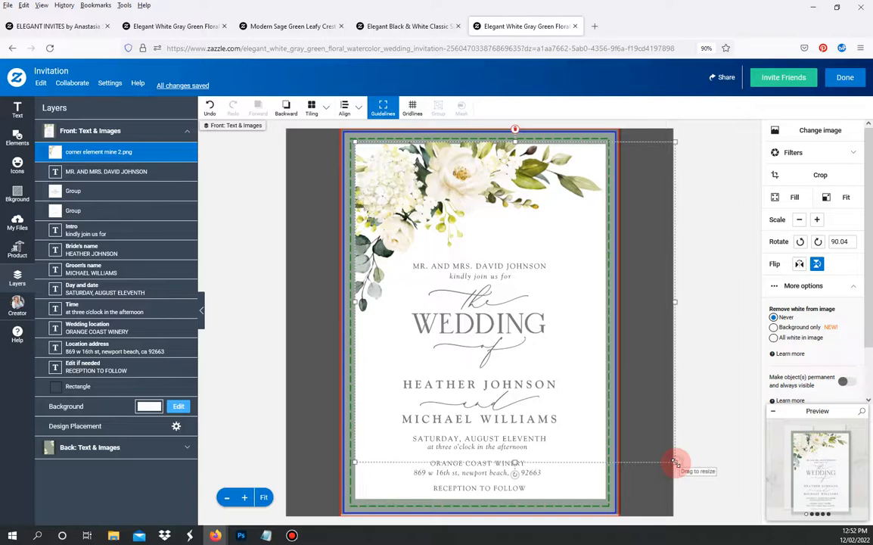
drag(674, 462, 648, 435)
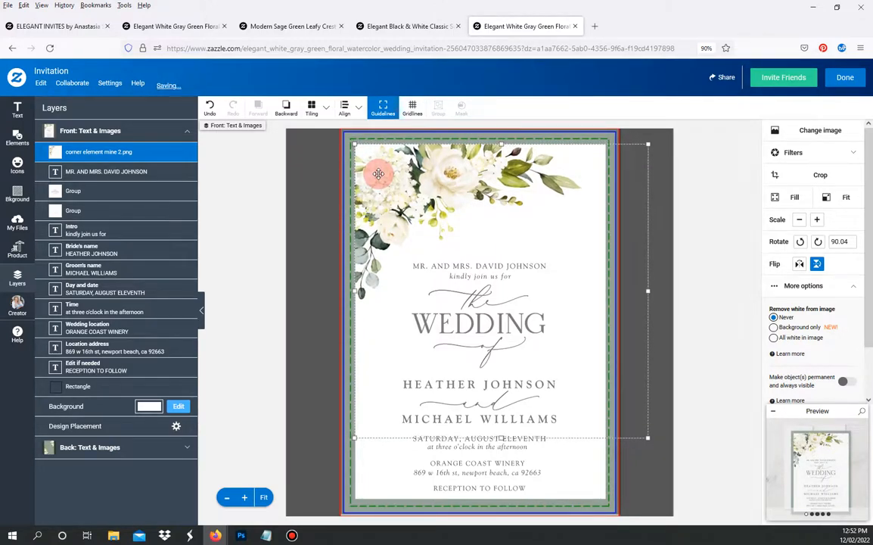
drag(127, 152, 113, 381)
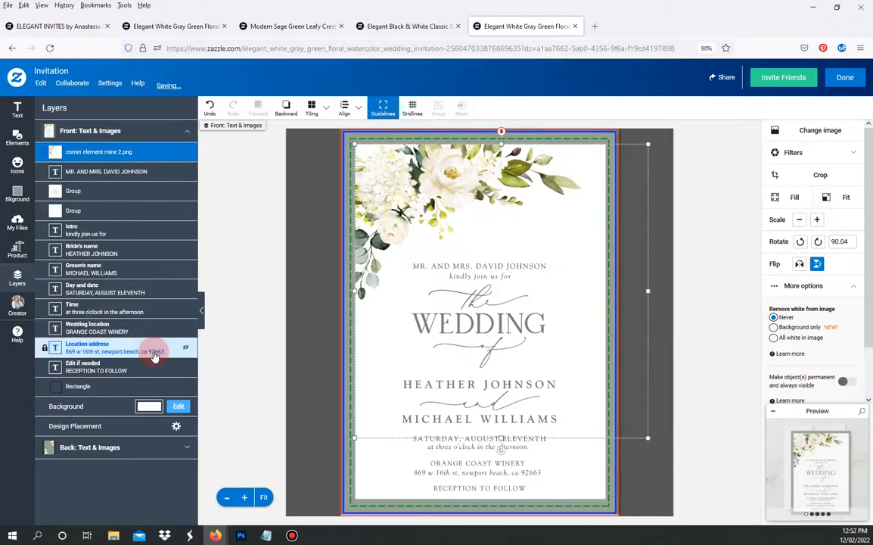
- Deselect everything, then select the 'at three o'clock in the afternoon' time line
click(250, 305)
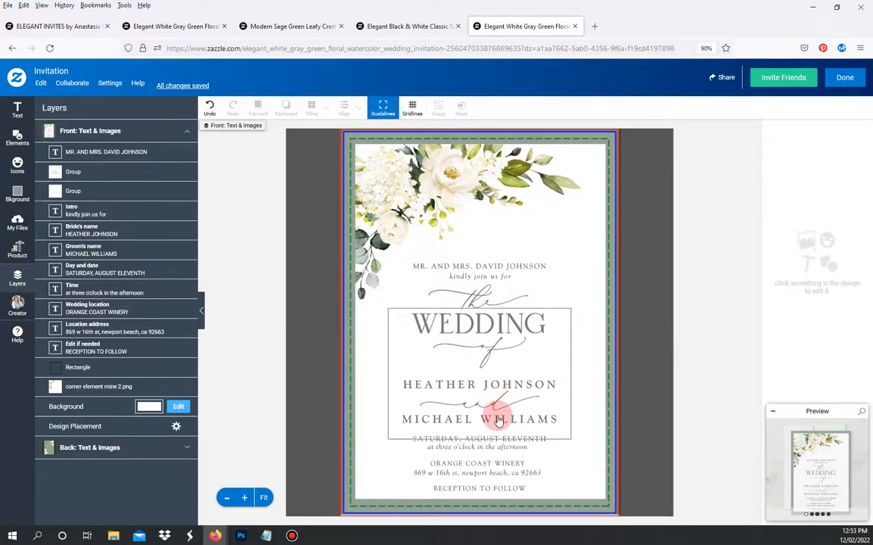
click(486, 449)
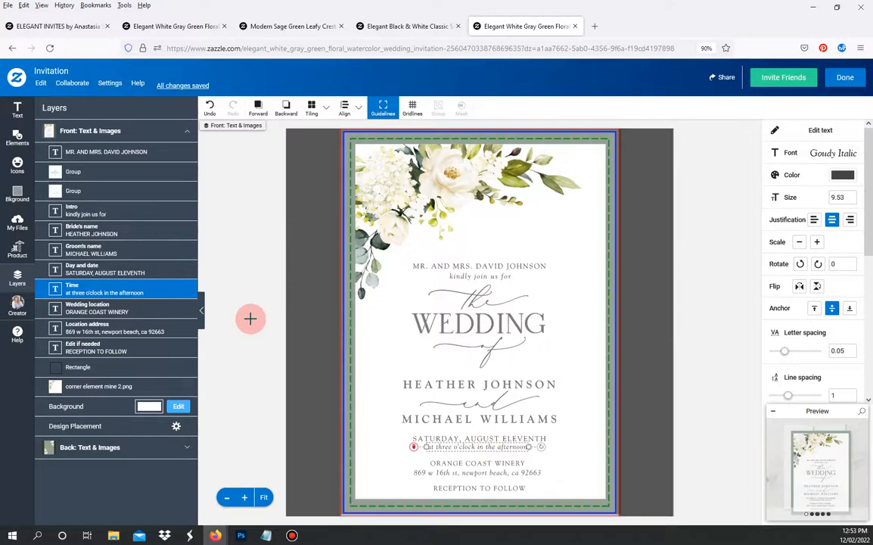
- Add a new 'with' text line and drag it down between the bride's and groom's names
click(17, 110)
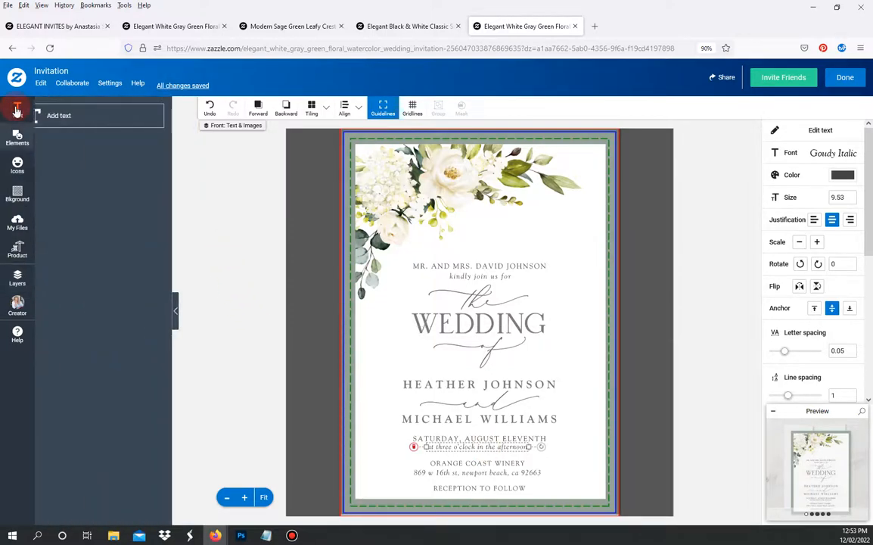
click(69, 114)
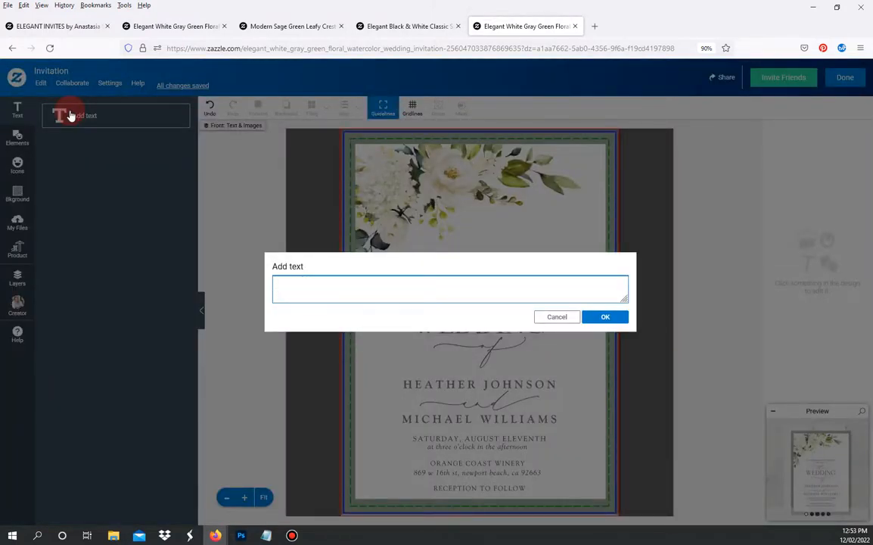
text(with)
click(613, 318)
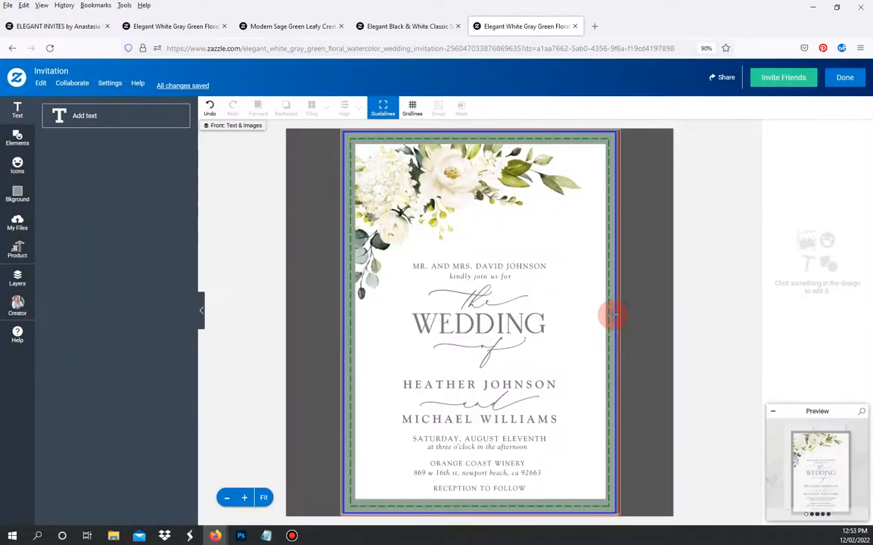
click(613, 320)
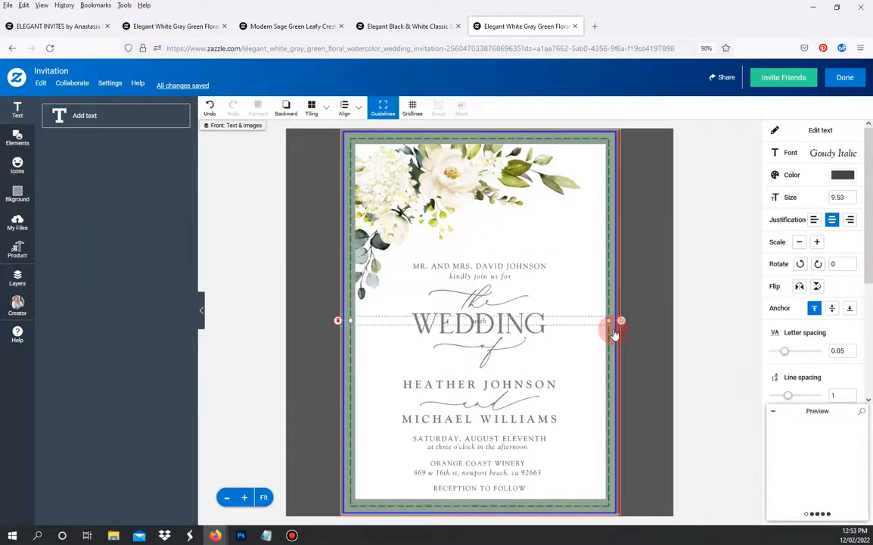
drag(547, 320, 548, 403)
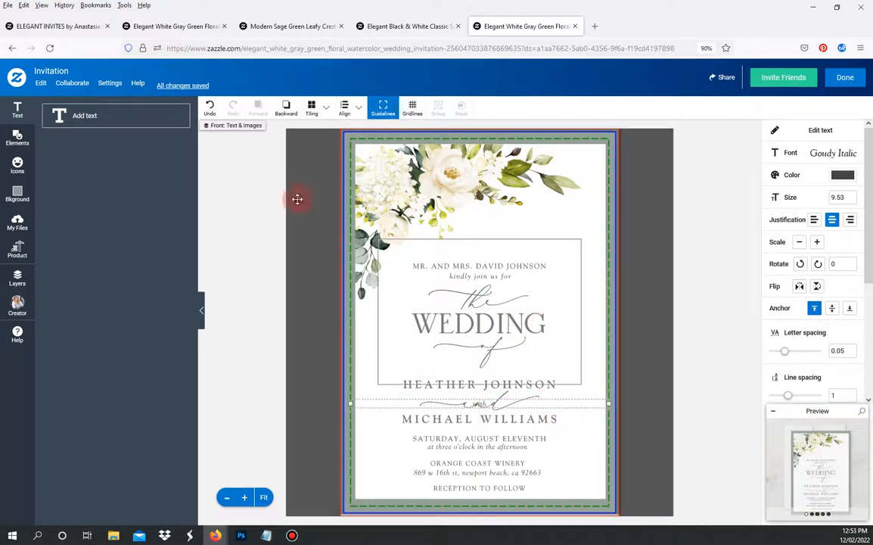
click(17, 283)
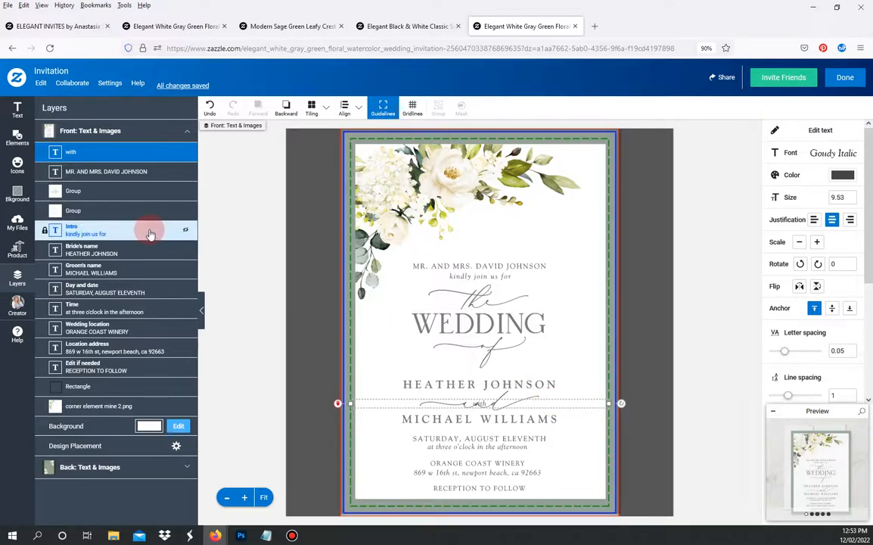
- Hide the script 'and' flourish group, then select the 'with' line and the bride's name
click(103, 214)
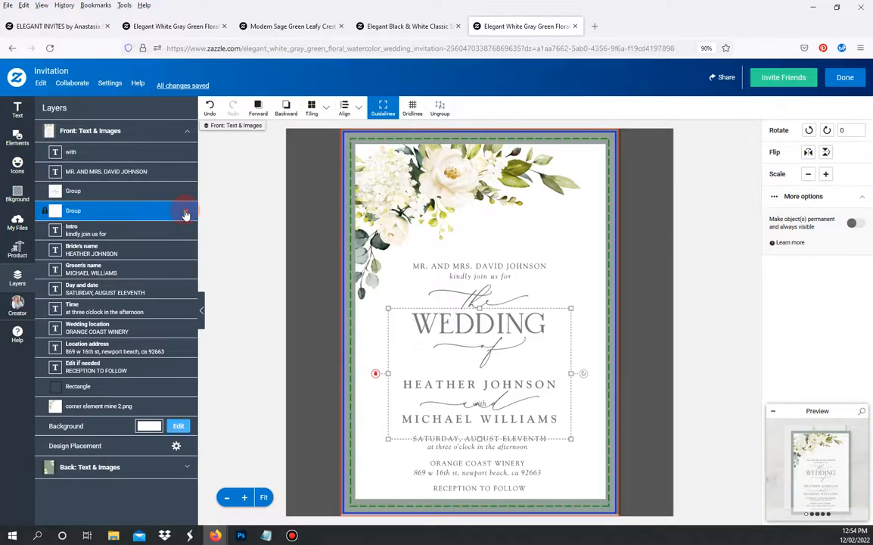
key(Delete)
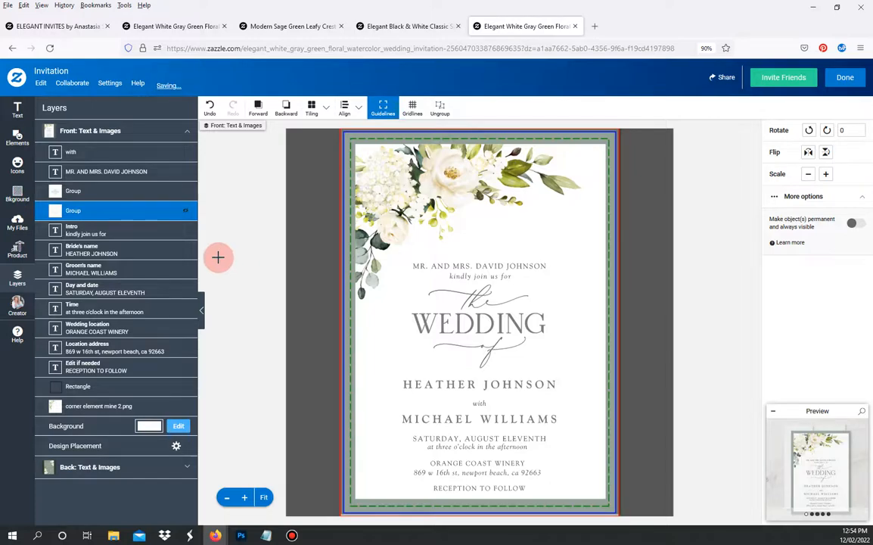
click(110, 152)
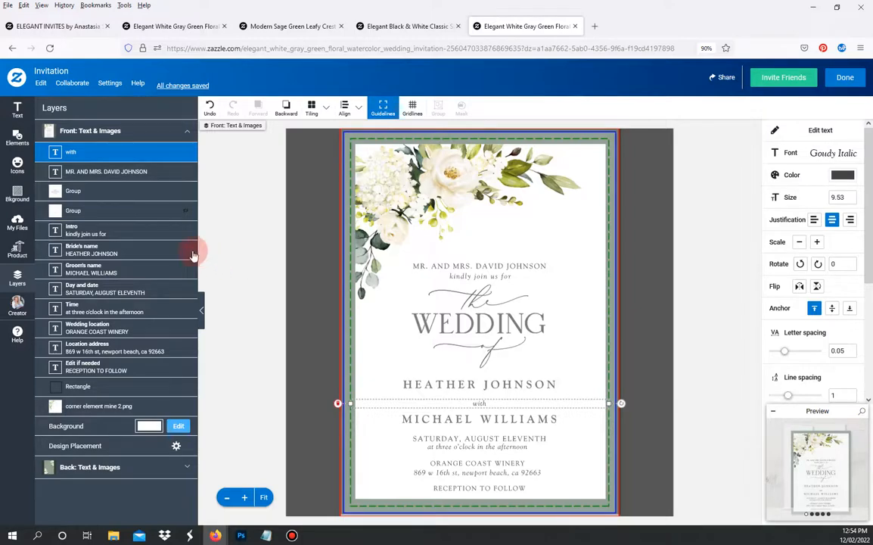
shift+click(144, 255)
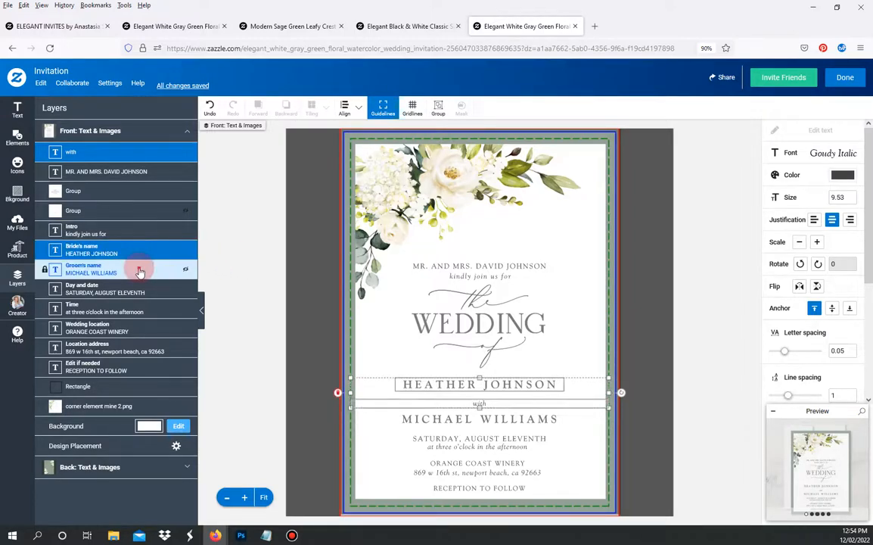
- Add the groom's name and distribute the three lines evenly vertically, aligned to the selection
shift+click(140, 271)
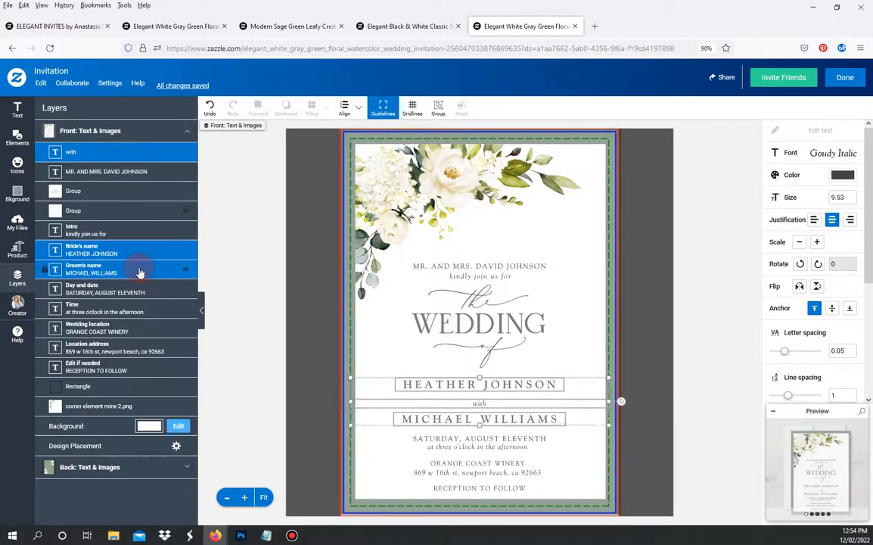
click(350, 111)
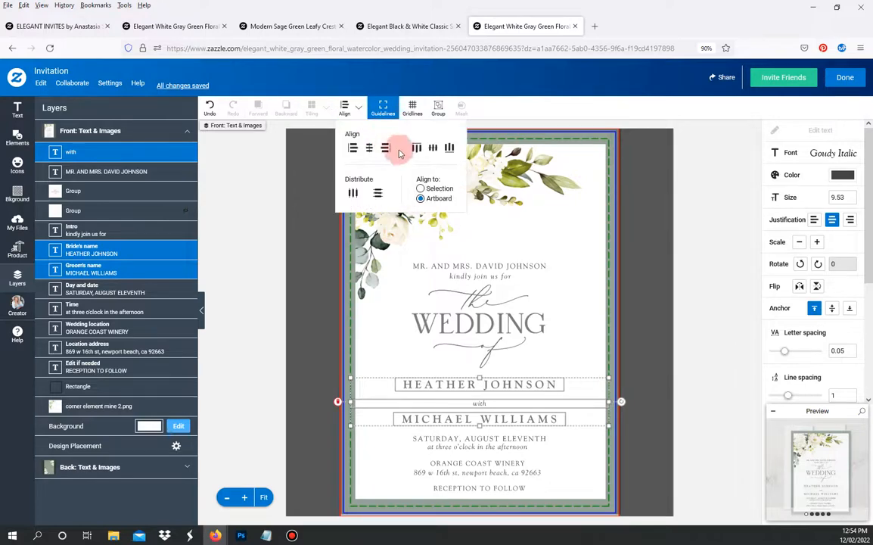
click(436, 190)
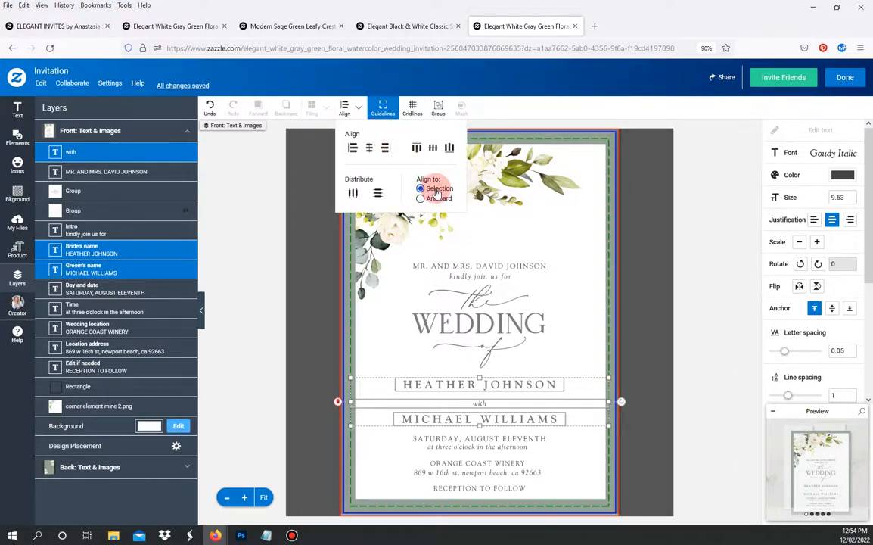
click(383, 194)
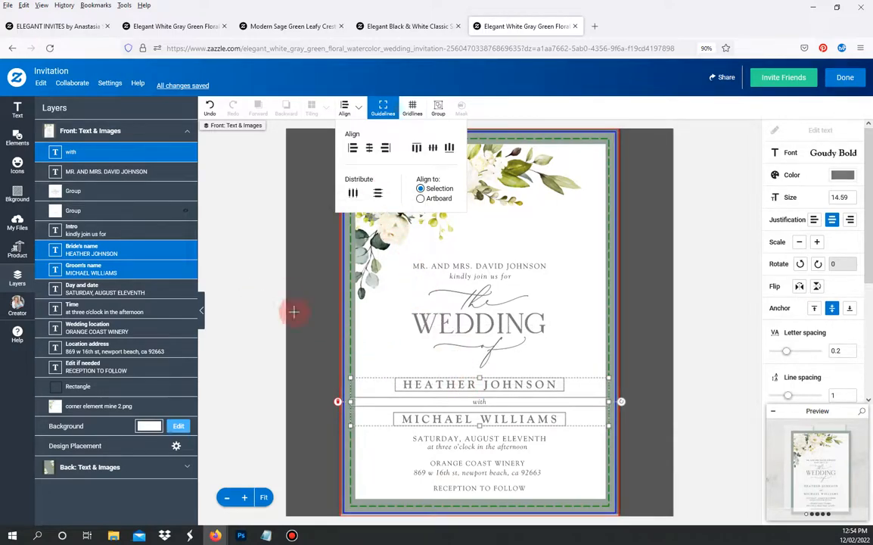
click(253, 259)
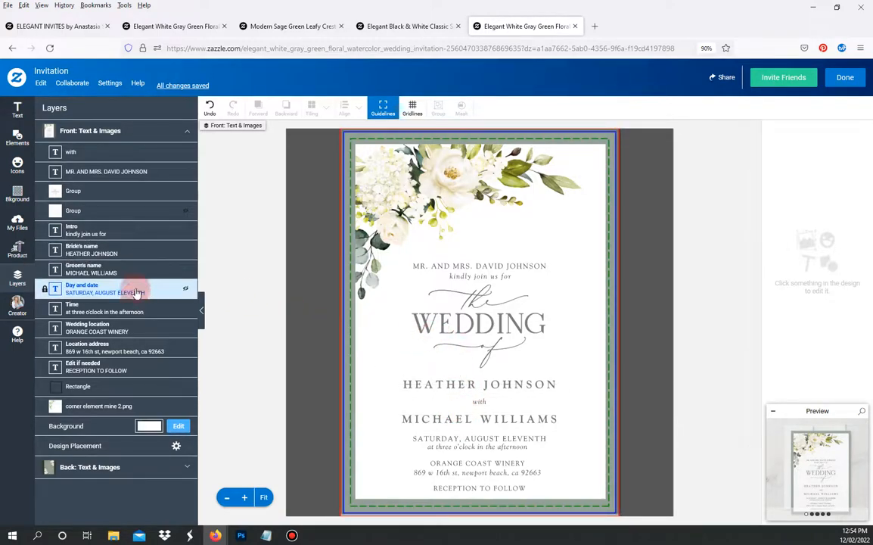
- Select 'with', bride's name, intro, parents' line and WEDDING graphic and nudge them down three steps
click(111, 152)
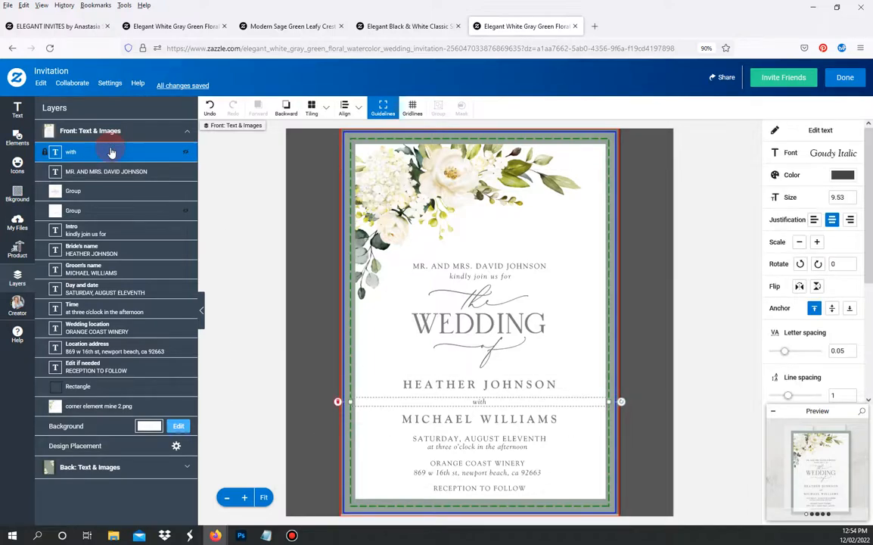
shift+click(101, 256)
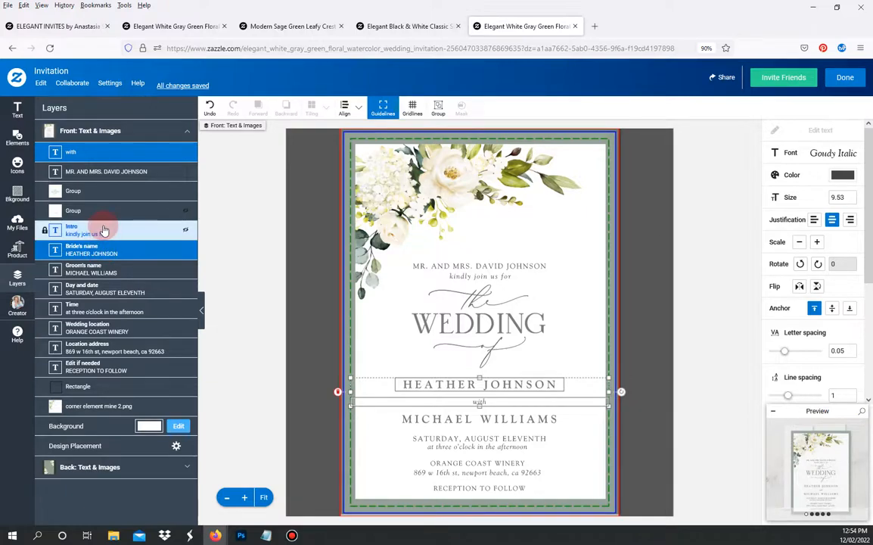
shift+click(102, 233)
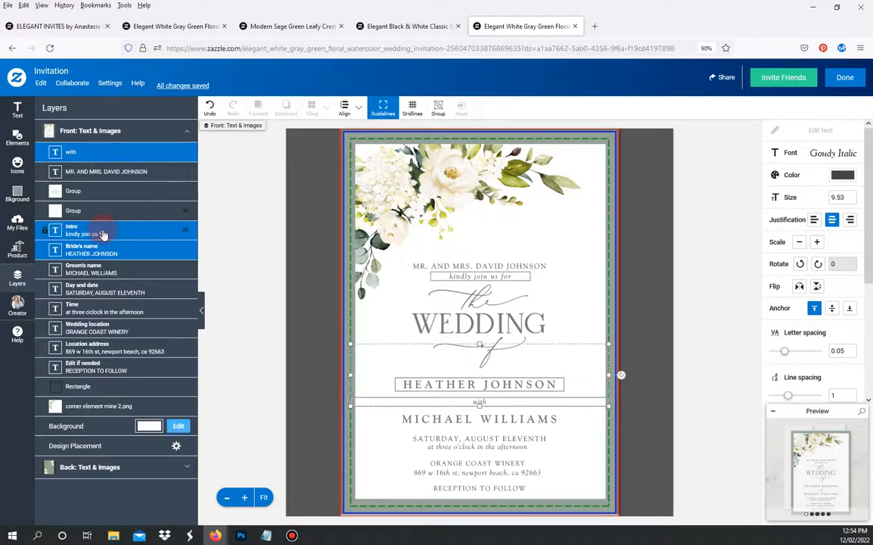
shift+click(114, 168)
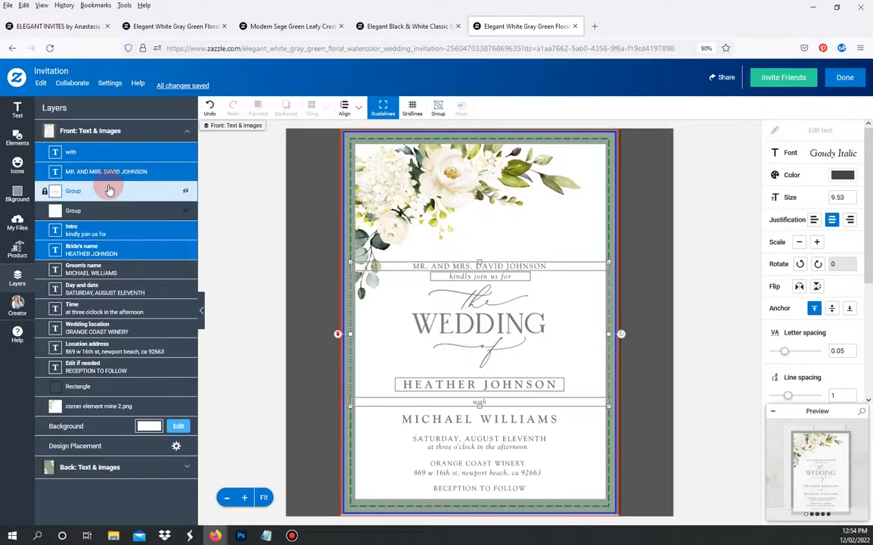
shift+click(109, 190)
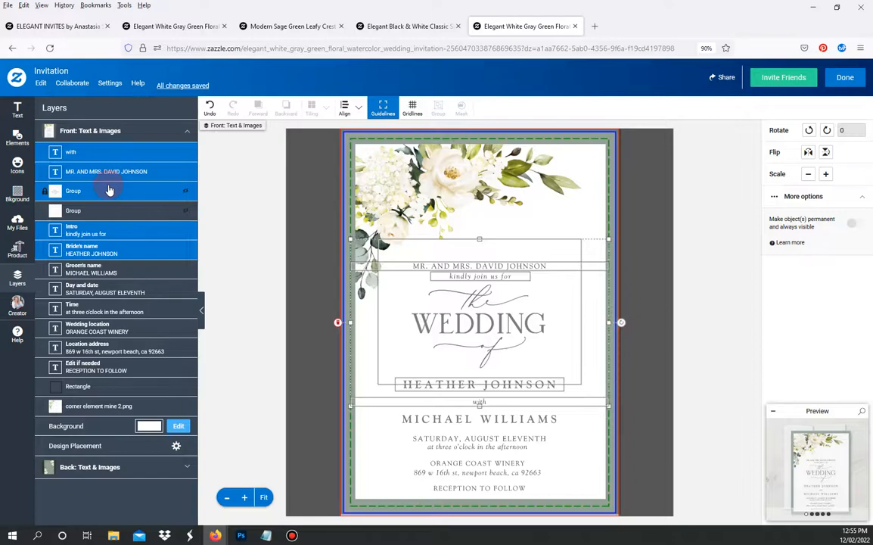
key(Down)
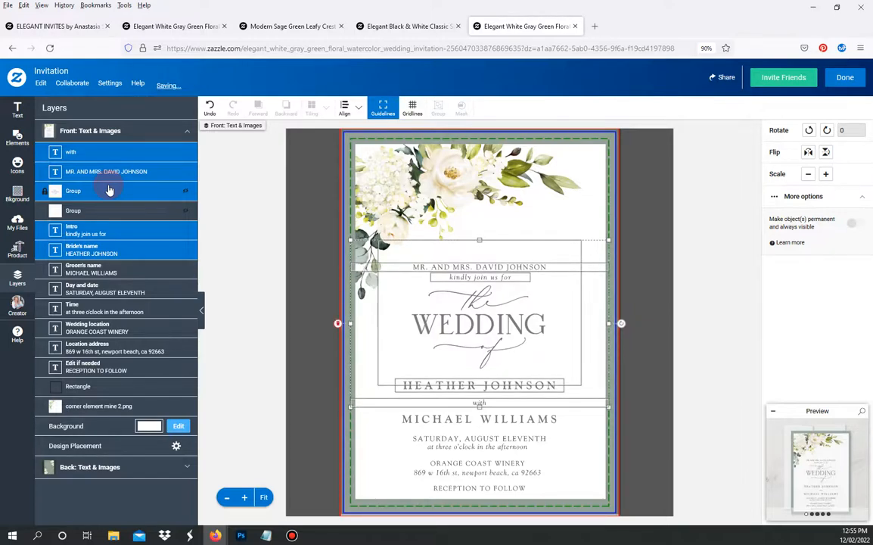
key(Down)
key(Down)
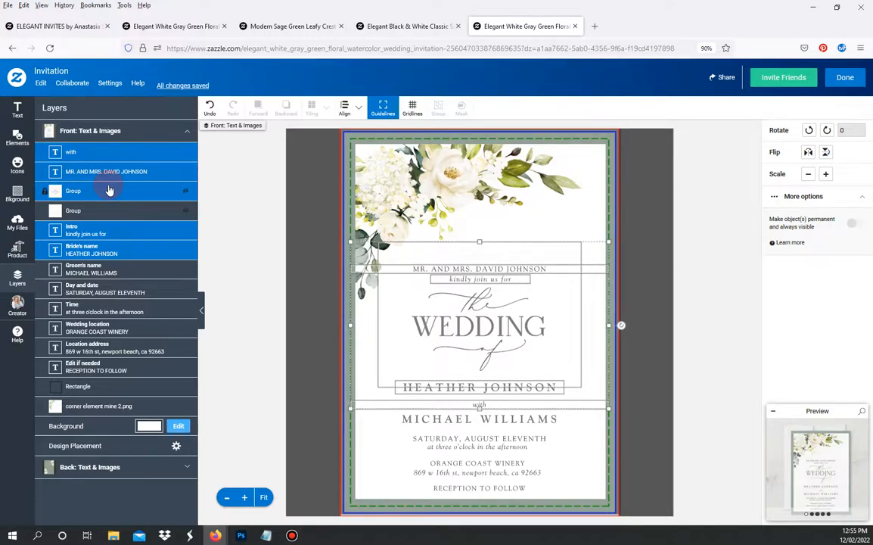
key(Down)
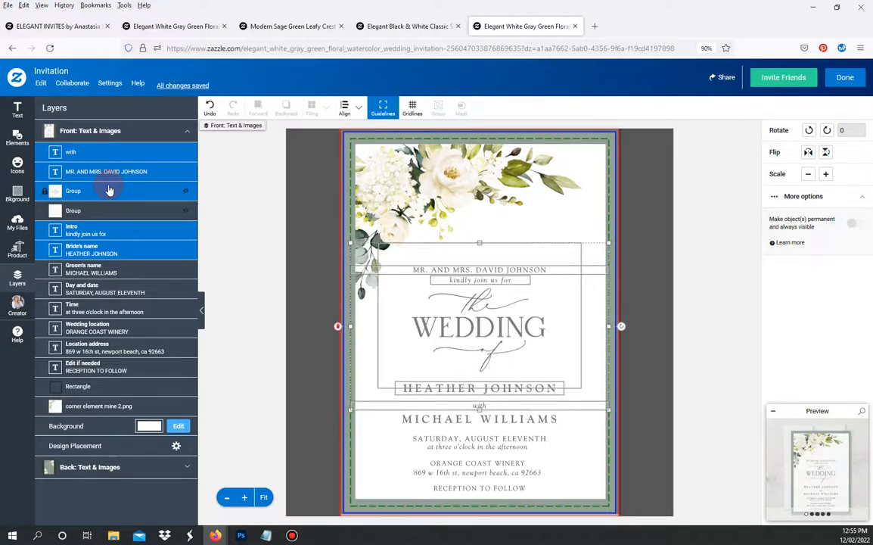
click(249, 140)
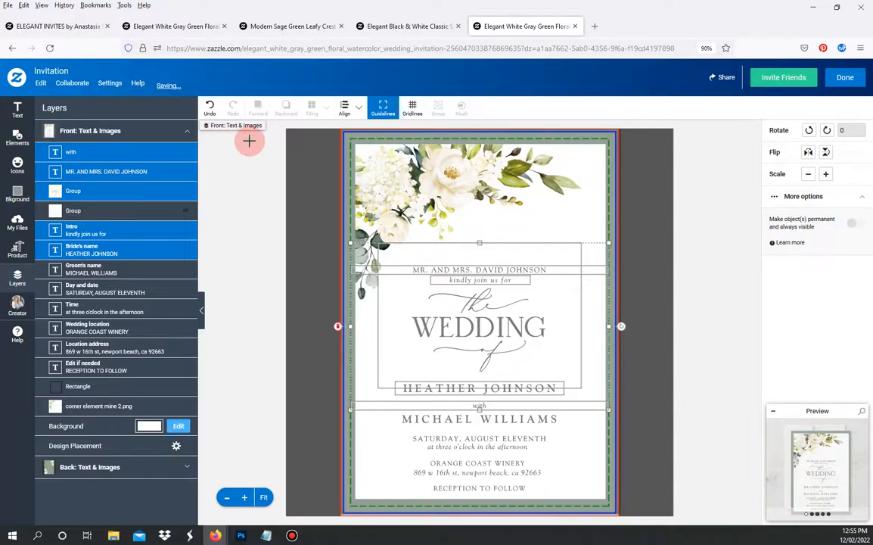
- Drop 'with' from the selection and nudge the remaining lines down four more steps
ctrl+click(112, 155)
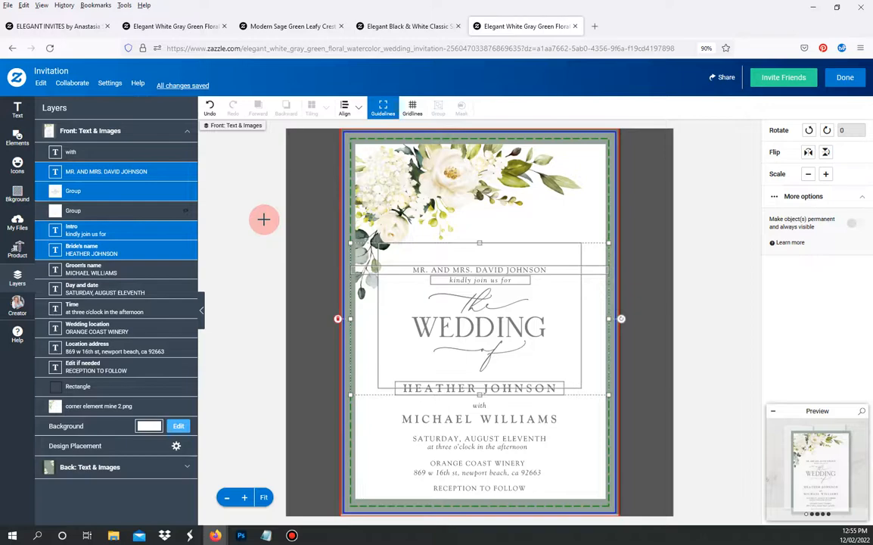
key(Down)
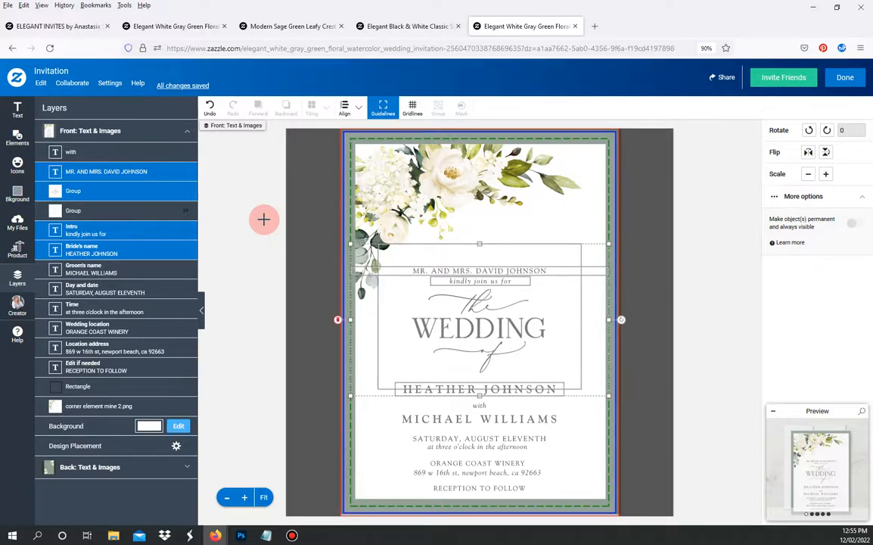
key(Down)
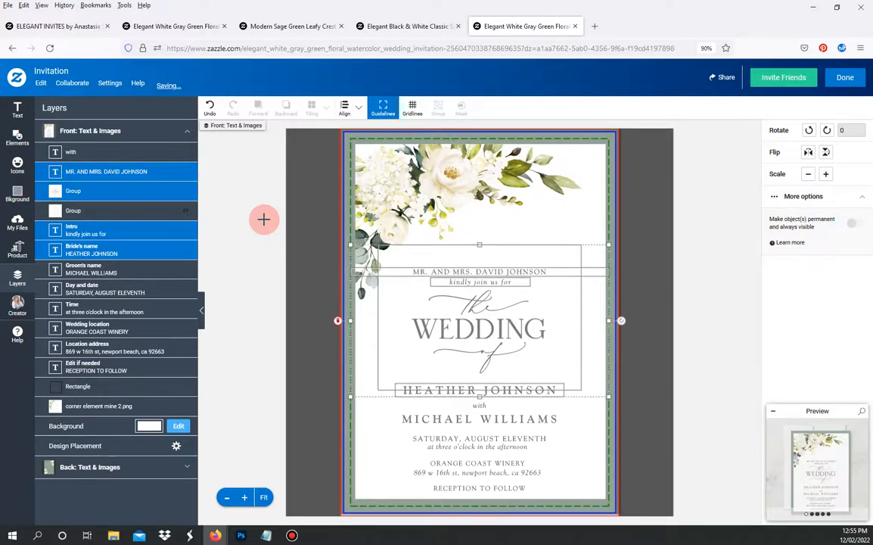
key(Down)
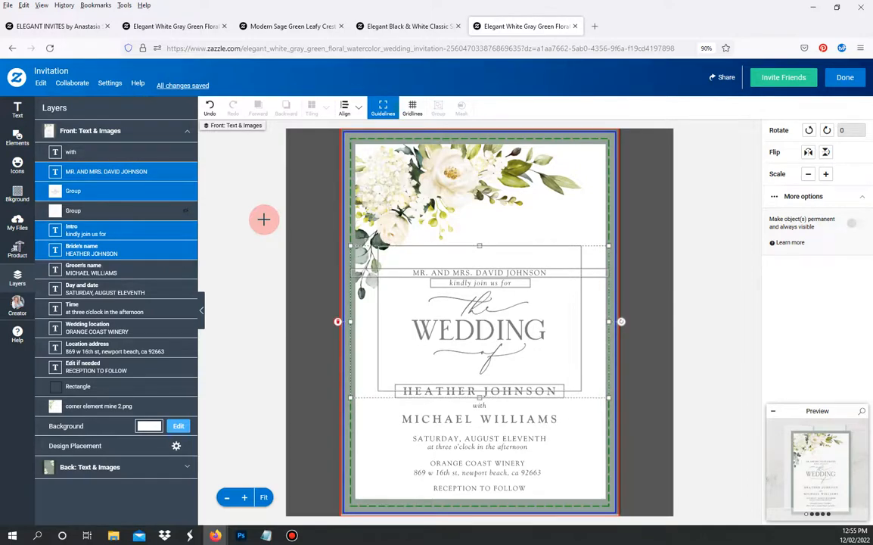
key(Down)
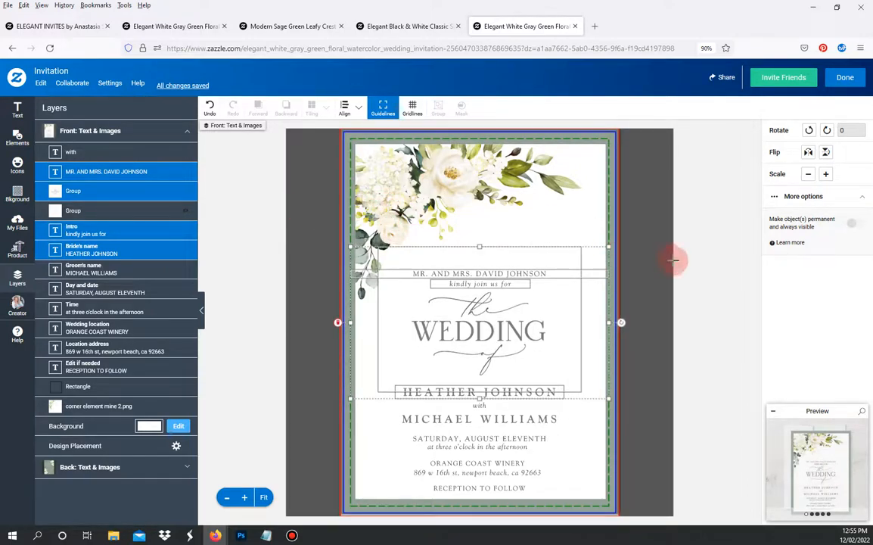
click(731, 287)
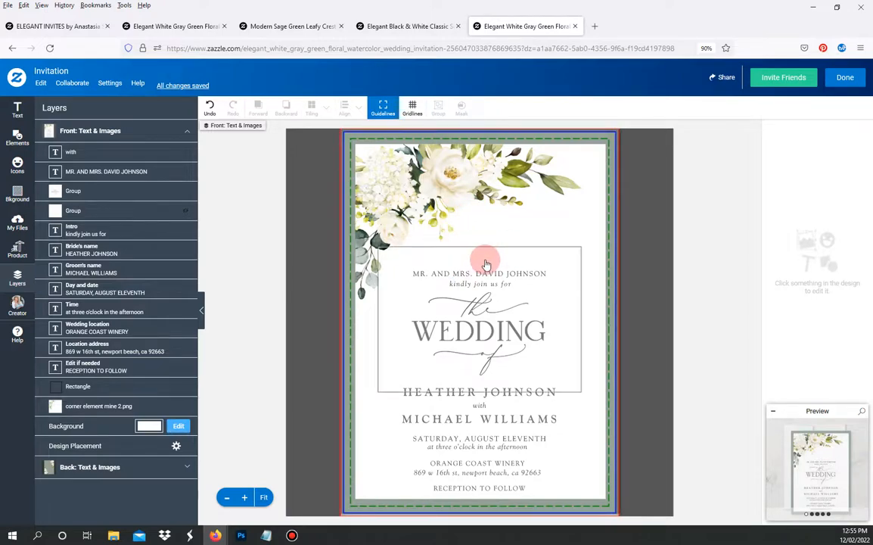
- Select every text layer and both graphic groups, from 'with' through RECEPTION TO FOLLOW
click(114, 156)
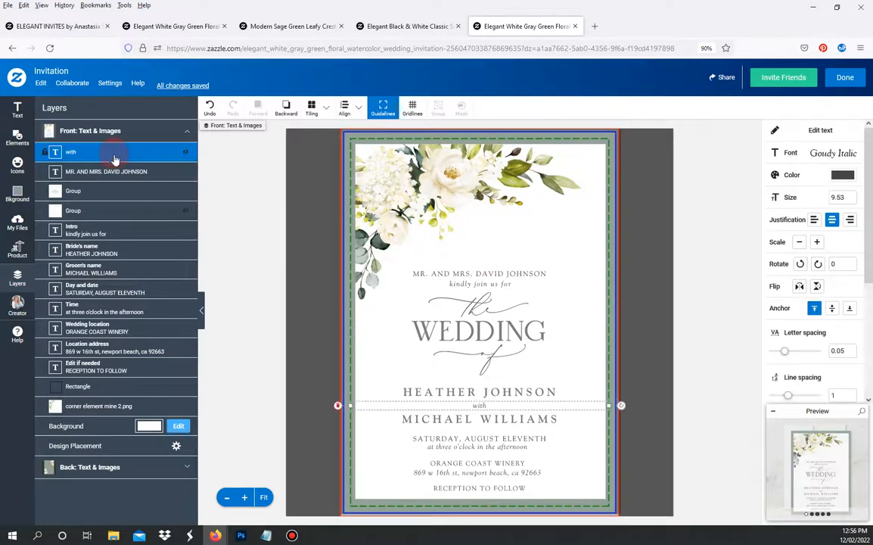
shift+click(112, 173)
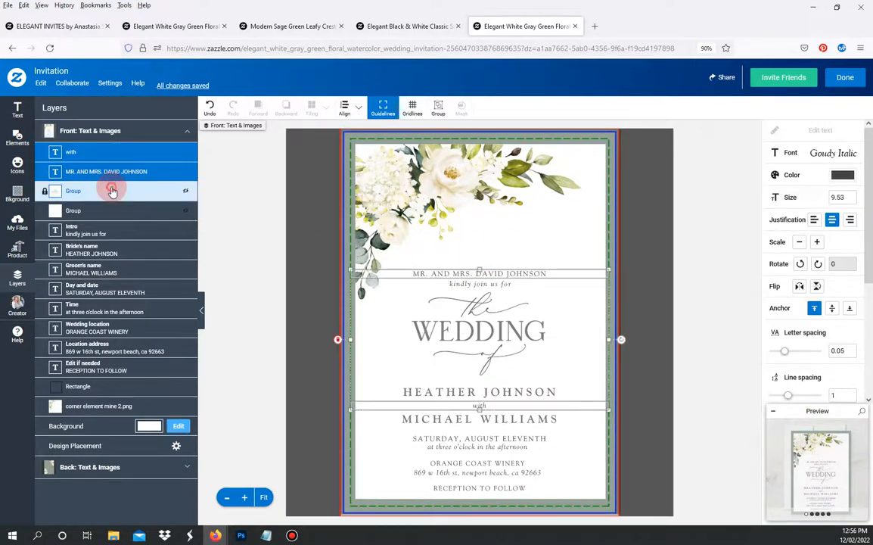
shift+click(113, 191)
shift+click(112, 230)
shift+click(112, 250)
shift+click(114, 269)
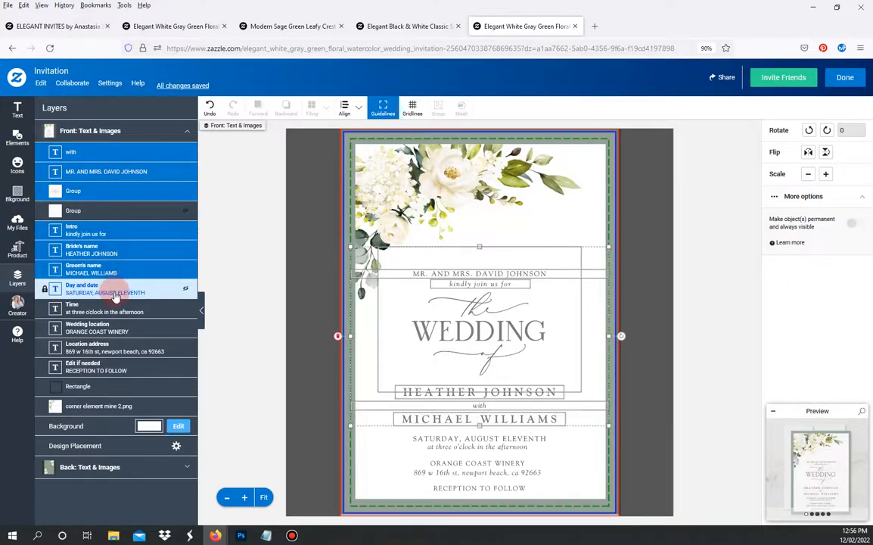
shift+click(114, 289)
shift+click(116, 309)
shift+click(118, 331)
shift+click(117, 348)
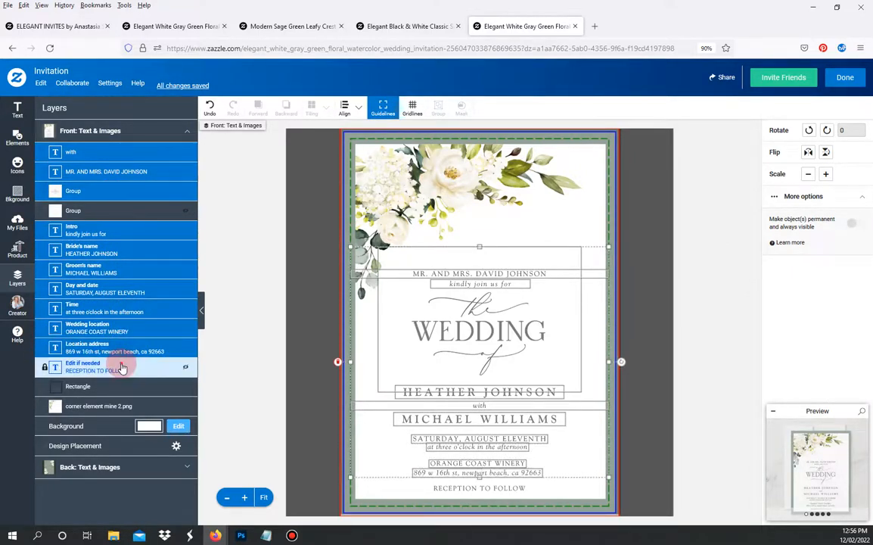
shift+click(119, 366)
shift+click(108, 214)
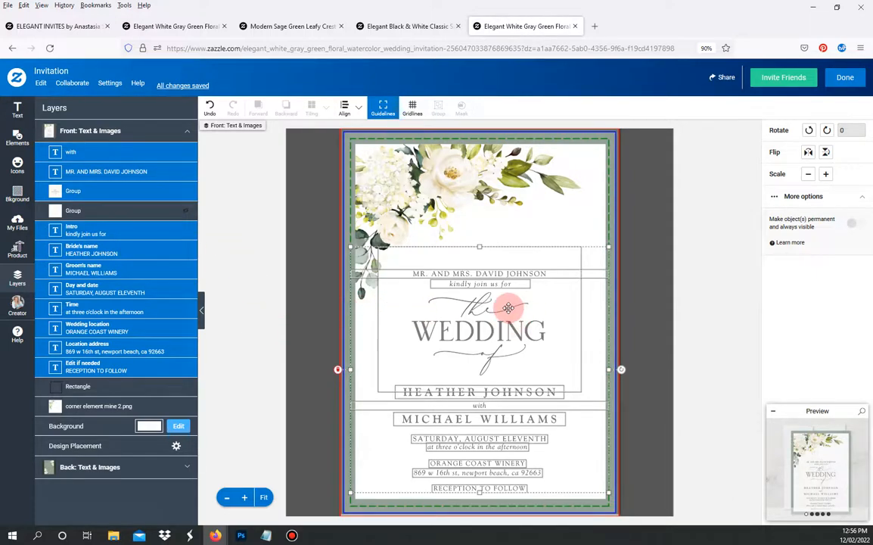
- Move the whole text block slightly higher and view the card as a full-size preview
drag(509, 307, 509, 297)
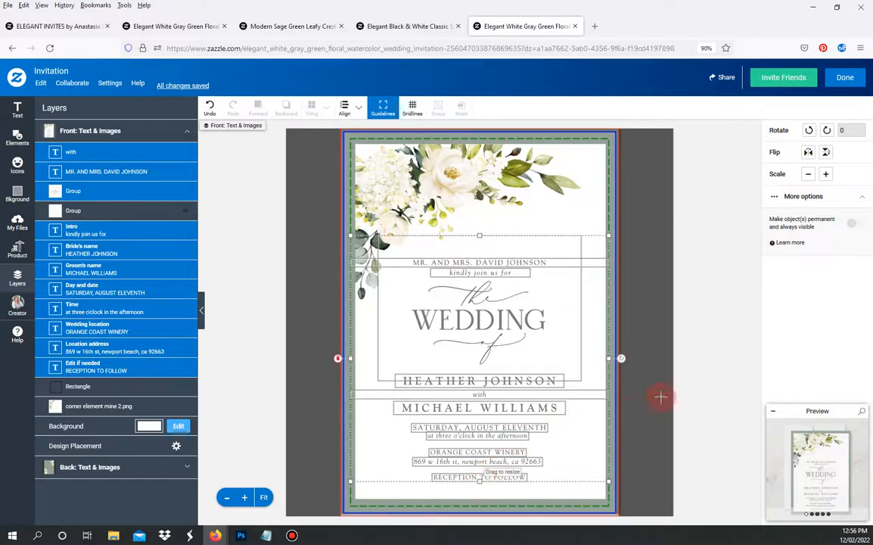
click(700, 380)
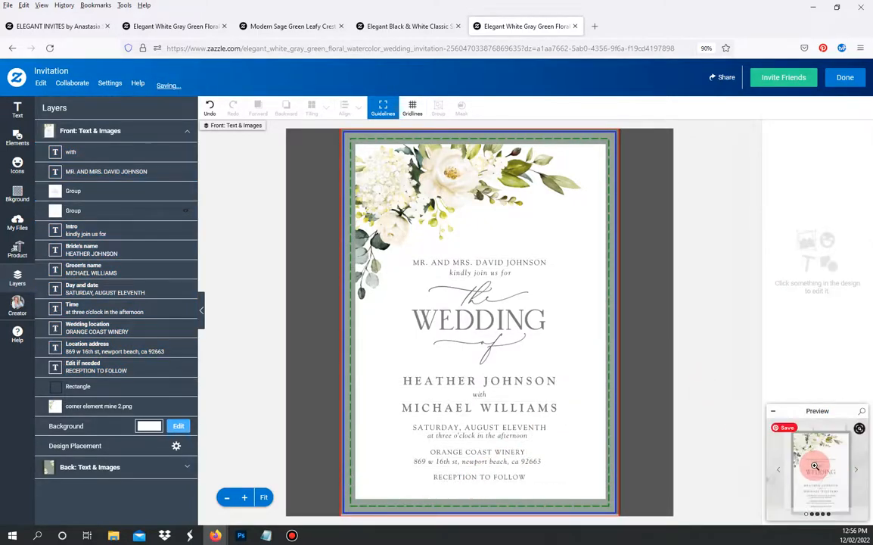
click(819, 465)
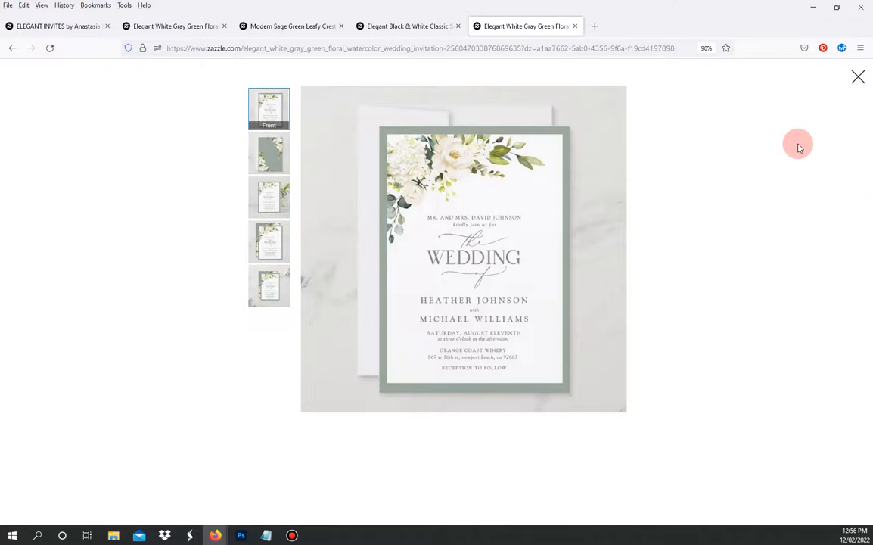
click(860, 79)
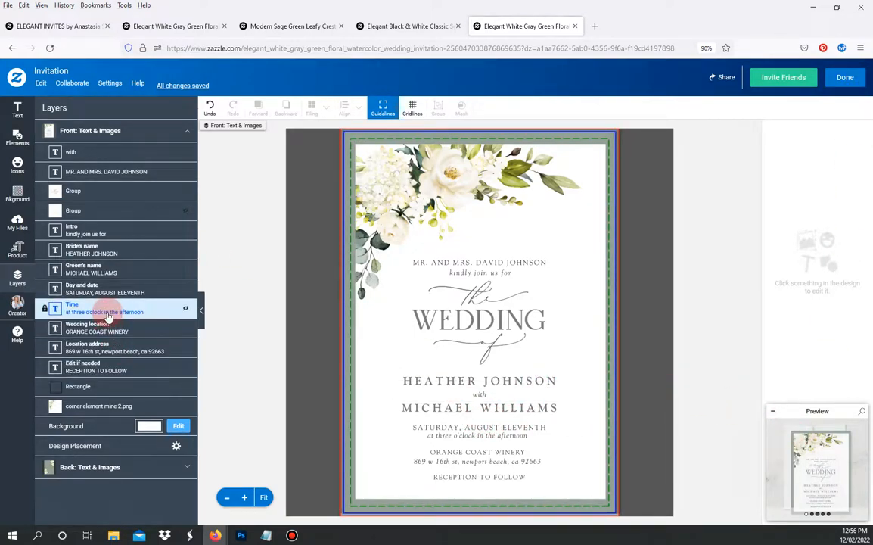
- Select the names, intro, 'with', parents' line and WEDDING graphic, and lift them slightly
click(102, 270)
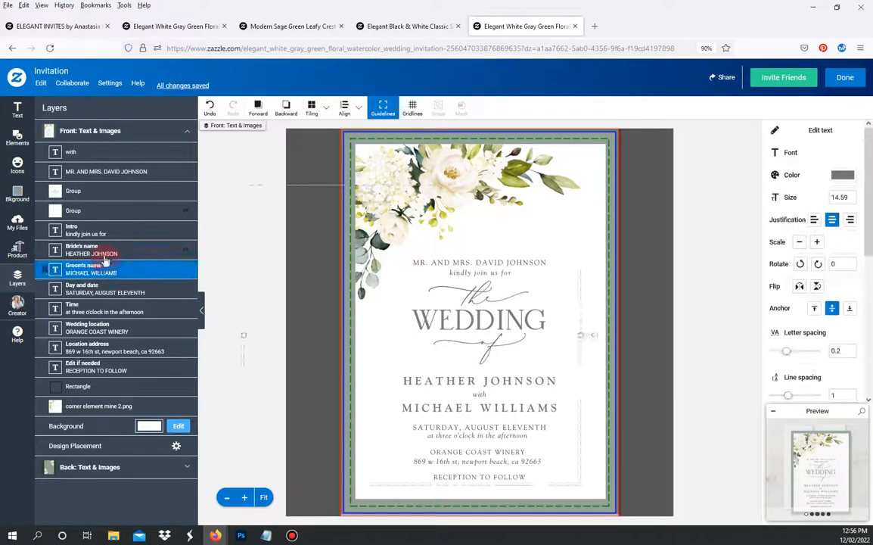
shift+click(102, 254)
shift+click(104, 234)
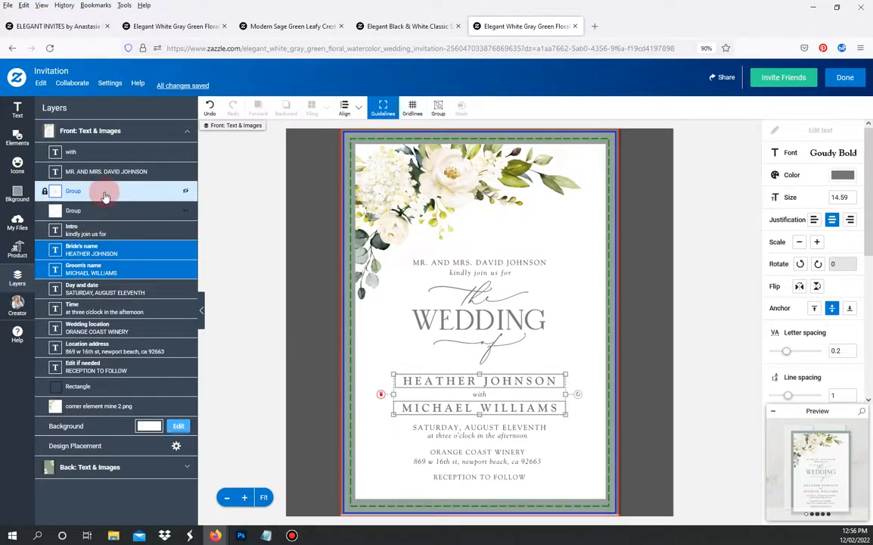
shift+click(98, 230)
shift+click(94, 151)
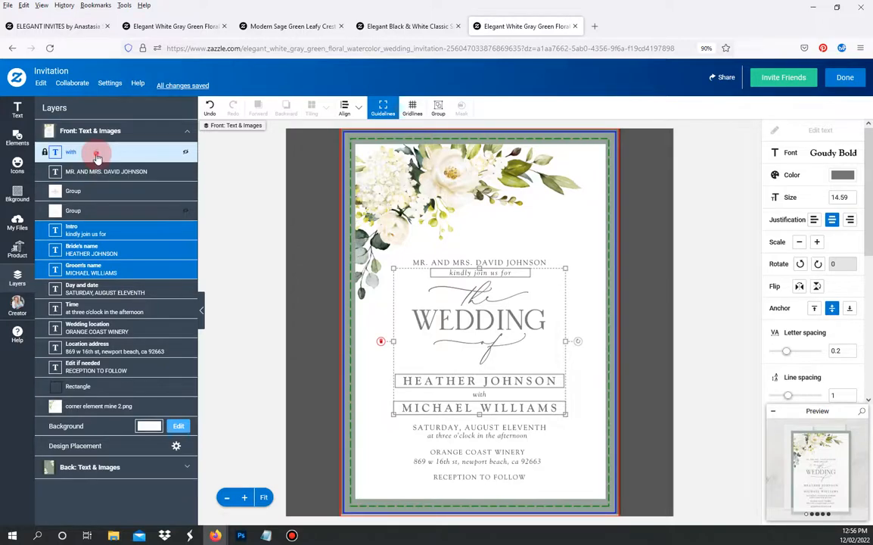
shift+click(94, 171)
shift+click(101, 190)
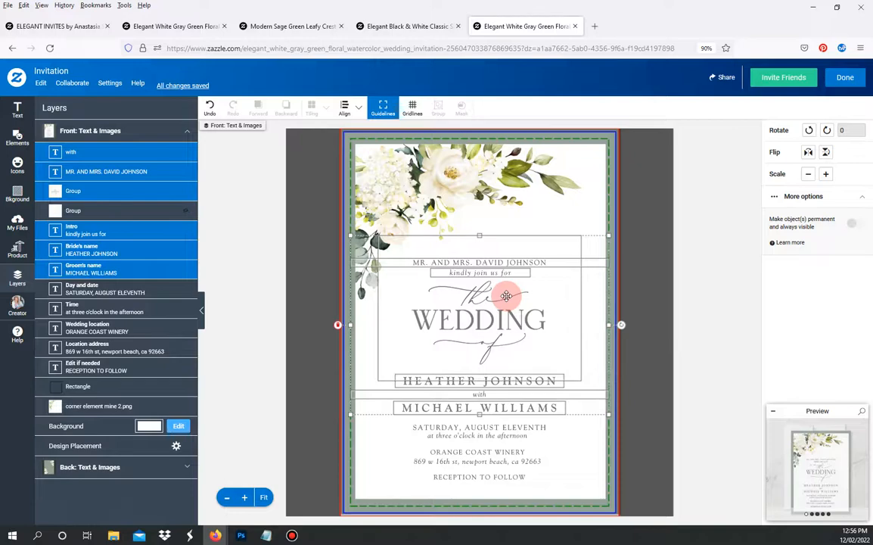
drag(506, 296, 506, 295)
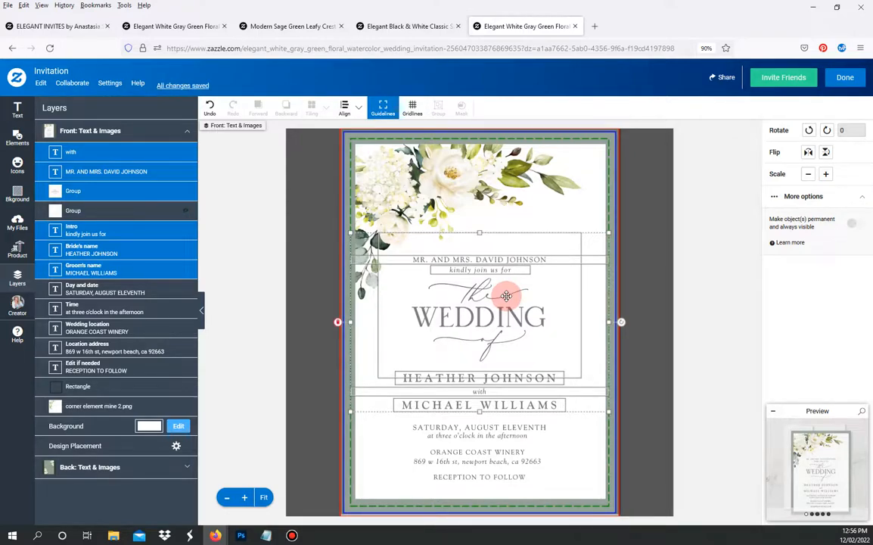
- Check the full-size preview, then finish editing and return to the product page
click(827, 477)
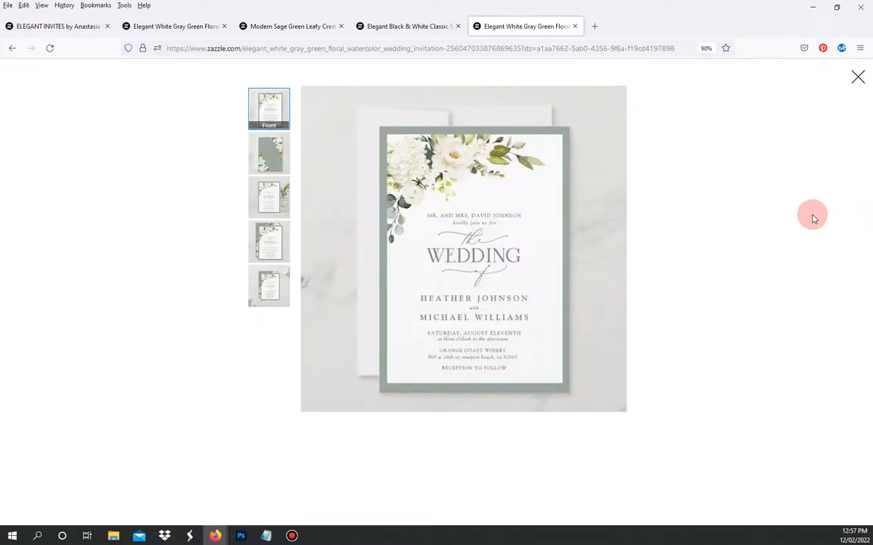
click(856, 78)
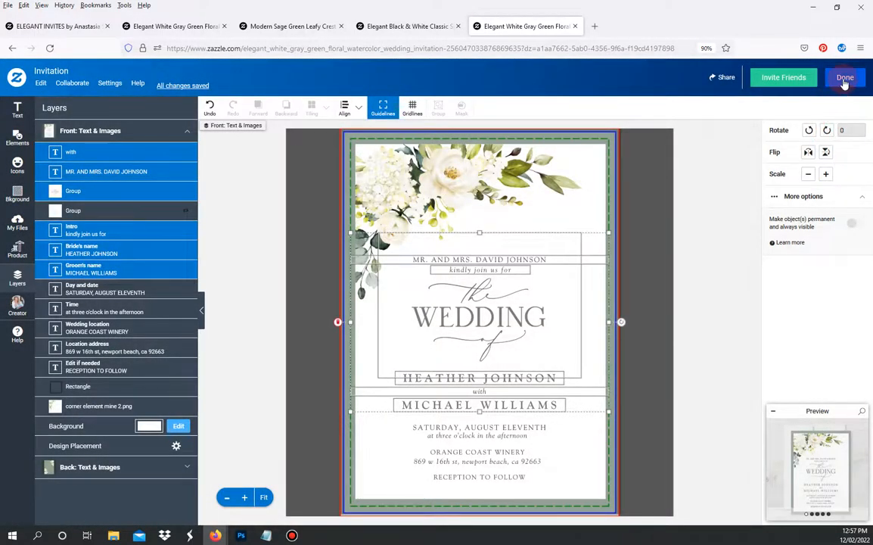
click(845, 79)
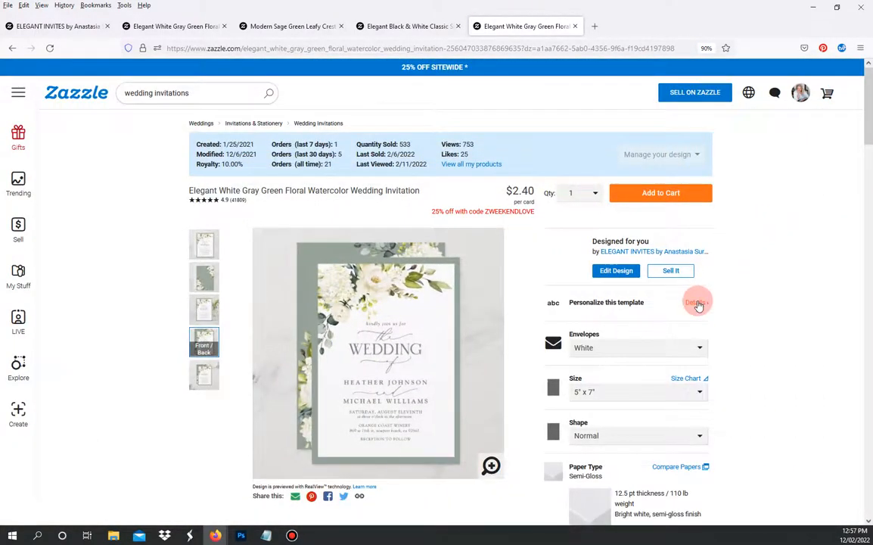
- Glance through the template's personalisation fields, then set the order quantity to 37
click(698, 303)
scroll(629, 453, down, 3)
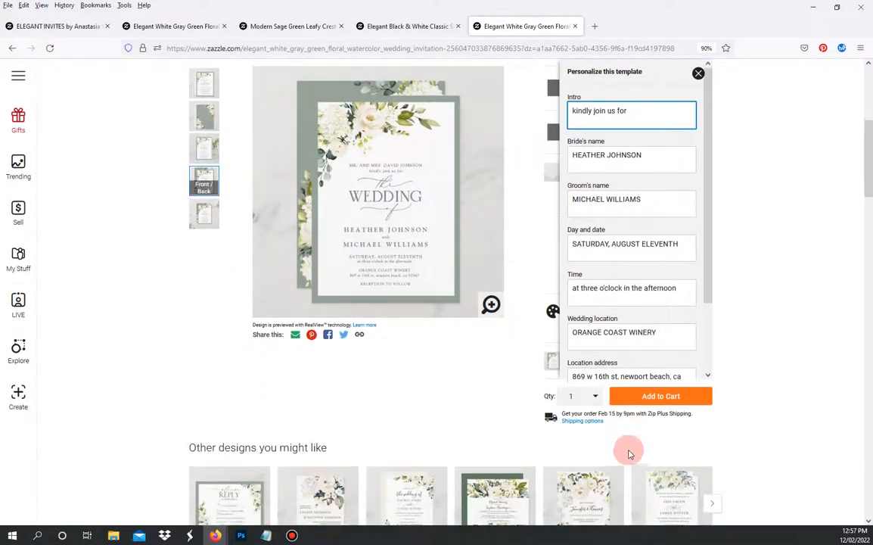
scroll(628, 453, up, 3)
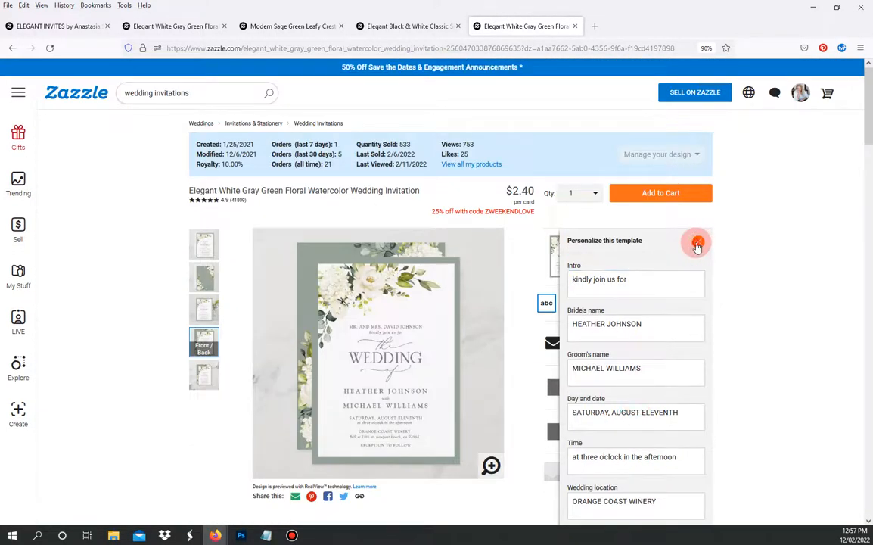
click(698, 243)
click(595, 193)
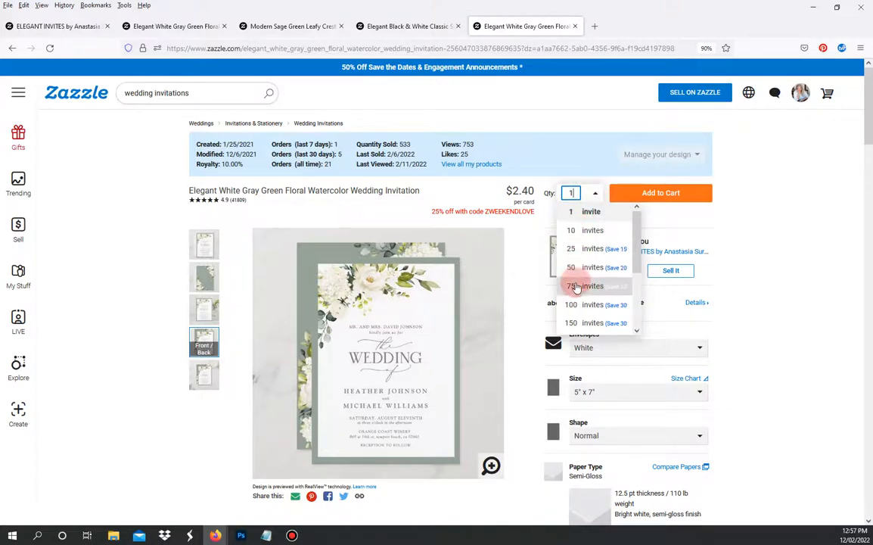
double_click(568, 194)
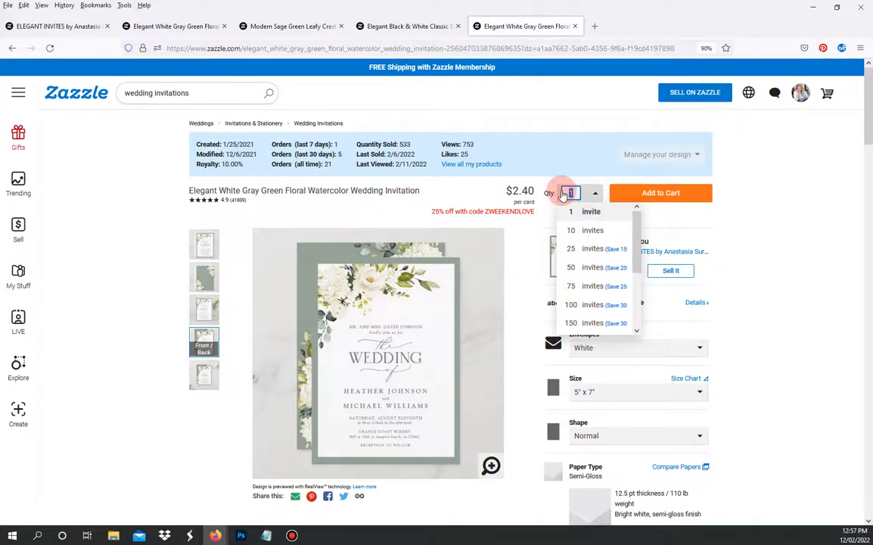
key(Return)
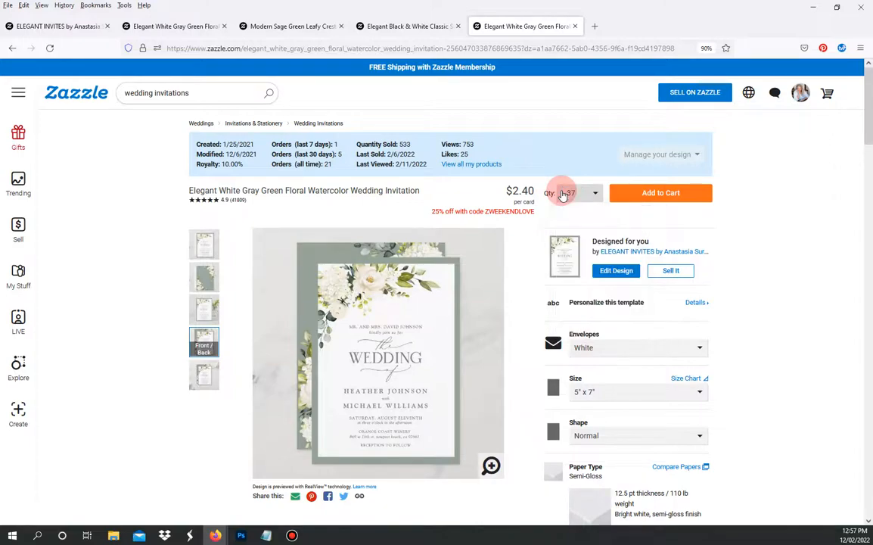